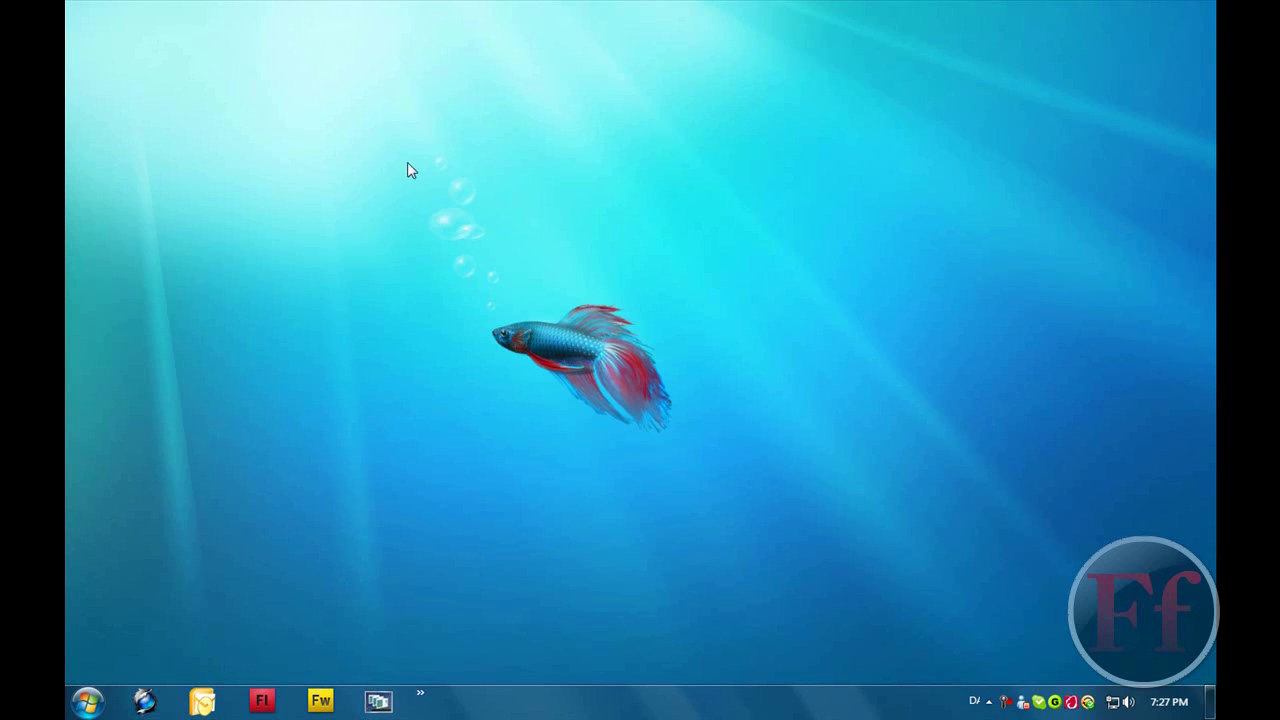
pyautogui.moveTo(407, 170); pyautogui.dragTo(308, 70)
pyautogui.moveTo(65, 390)
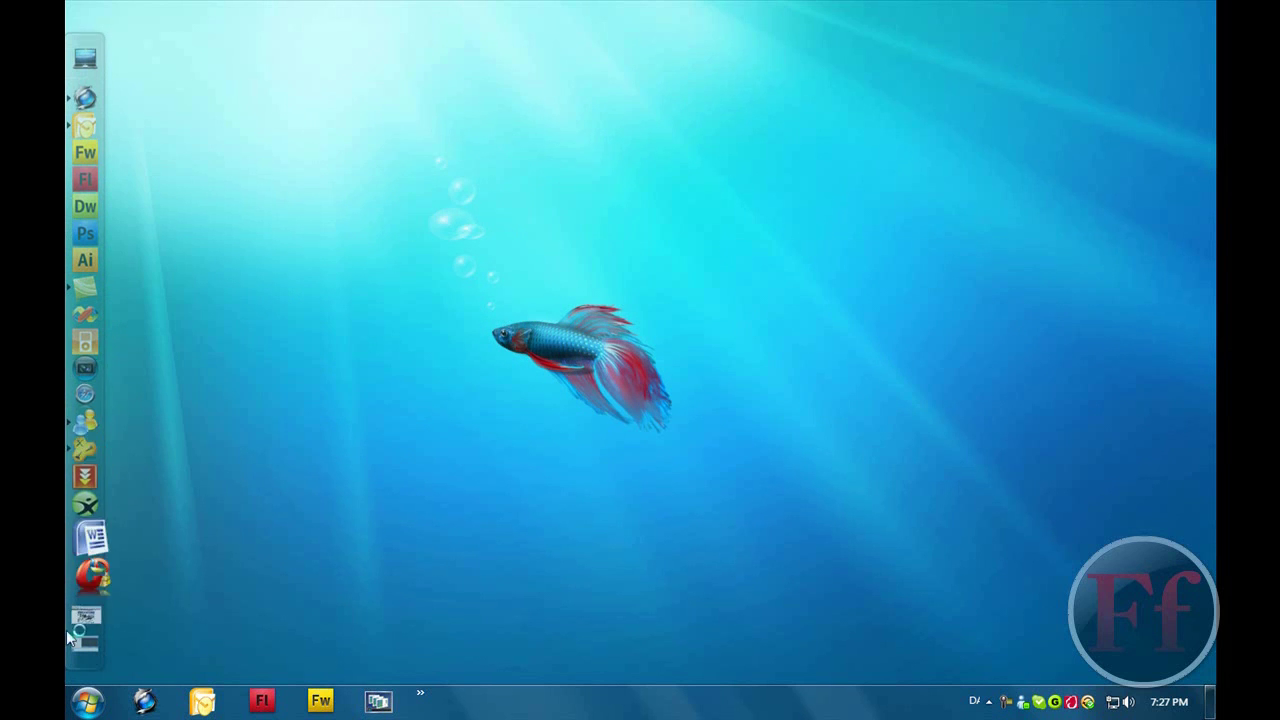
# Open Firefox and load the website tuneuputilities.com.
pyautogui.click(145, 700)
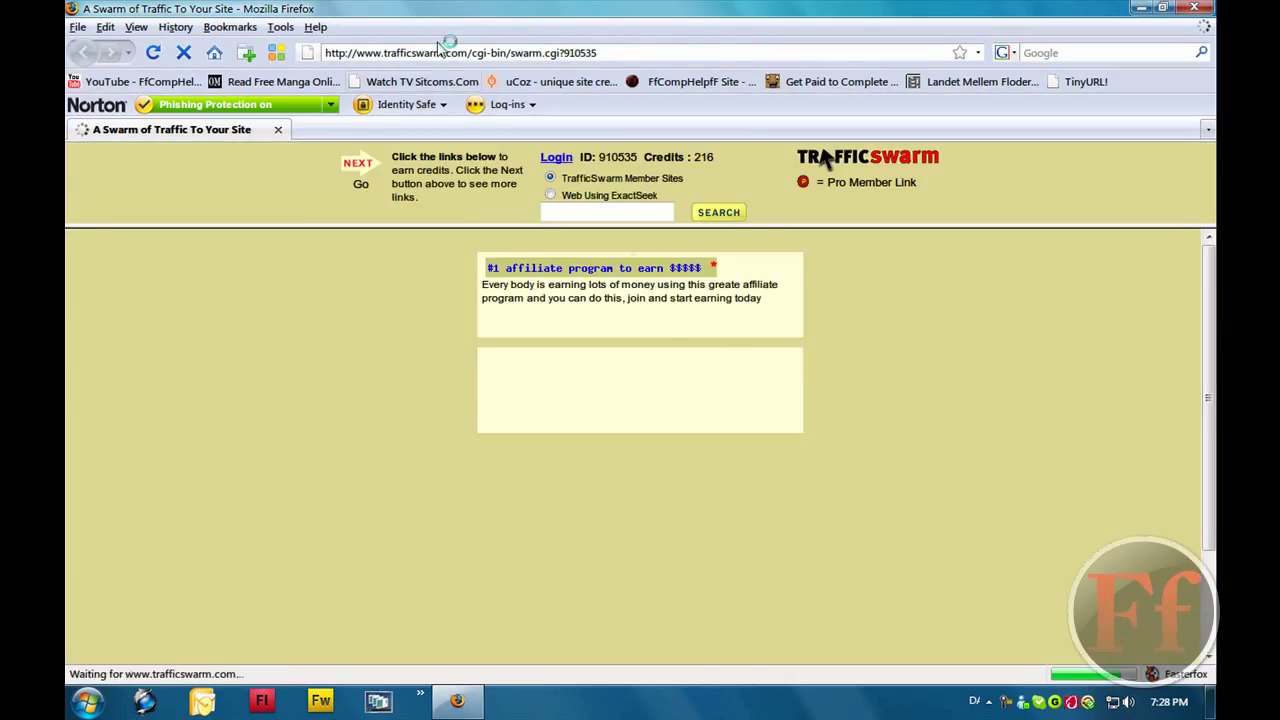
pyautogui.click(441, 46)
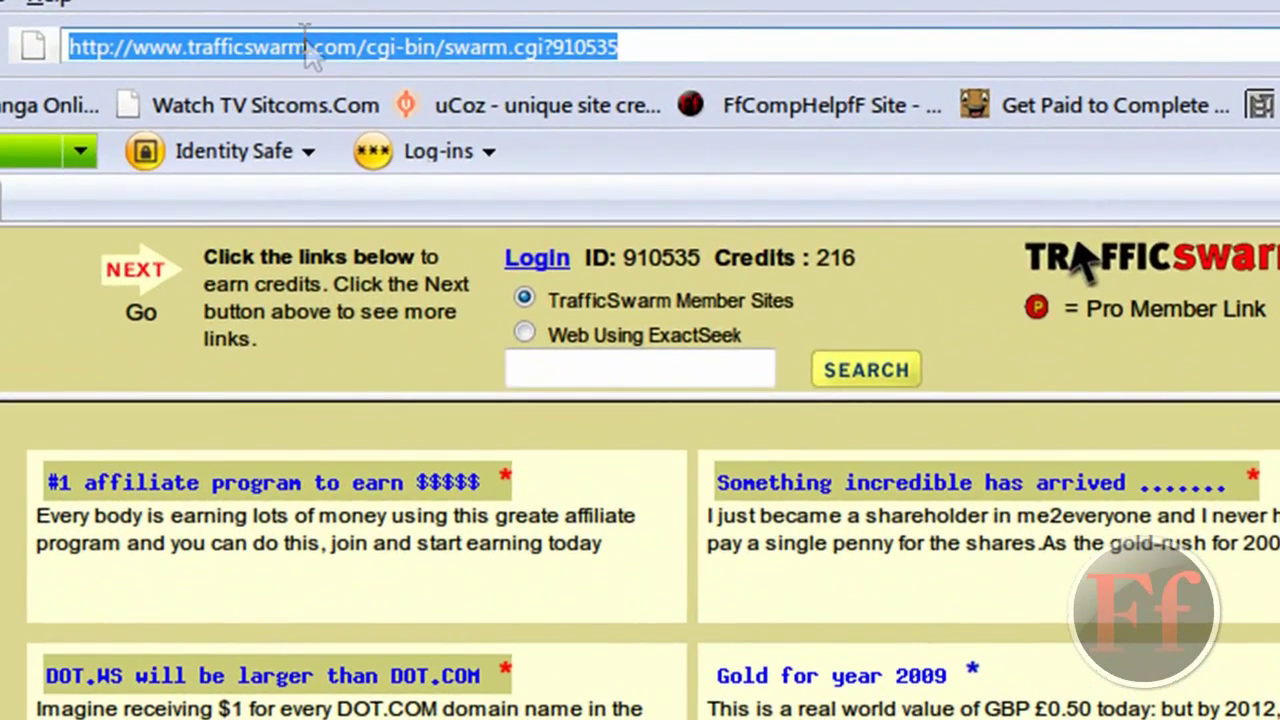
pyautogui.write('tune')
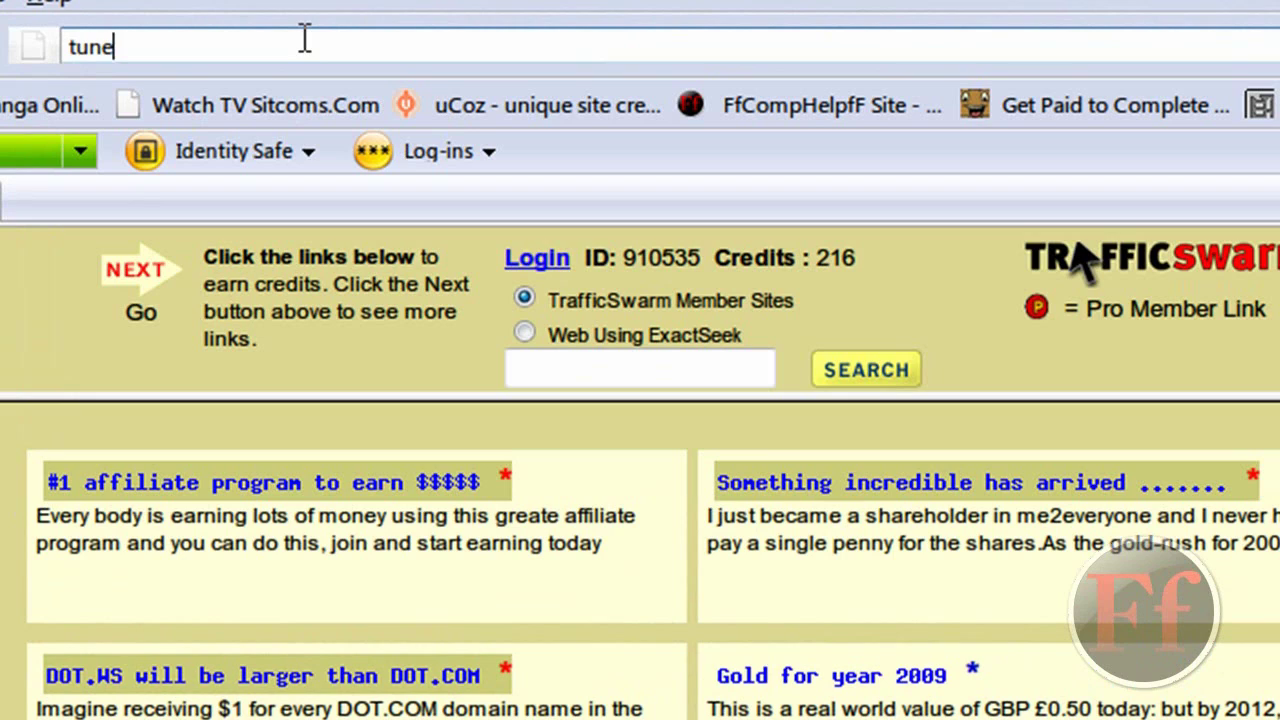
pyautogui.write('uputi')
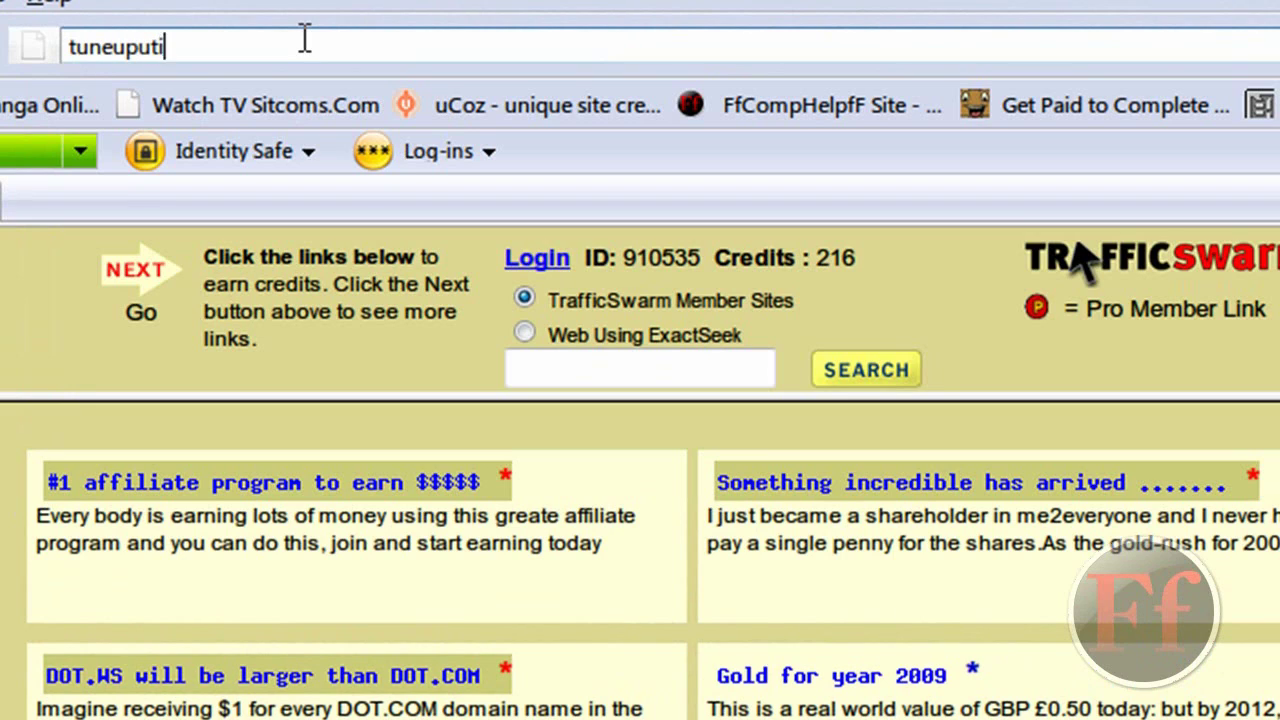
pyautogui.write('lities.com')
pyautogui.press('Return')
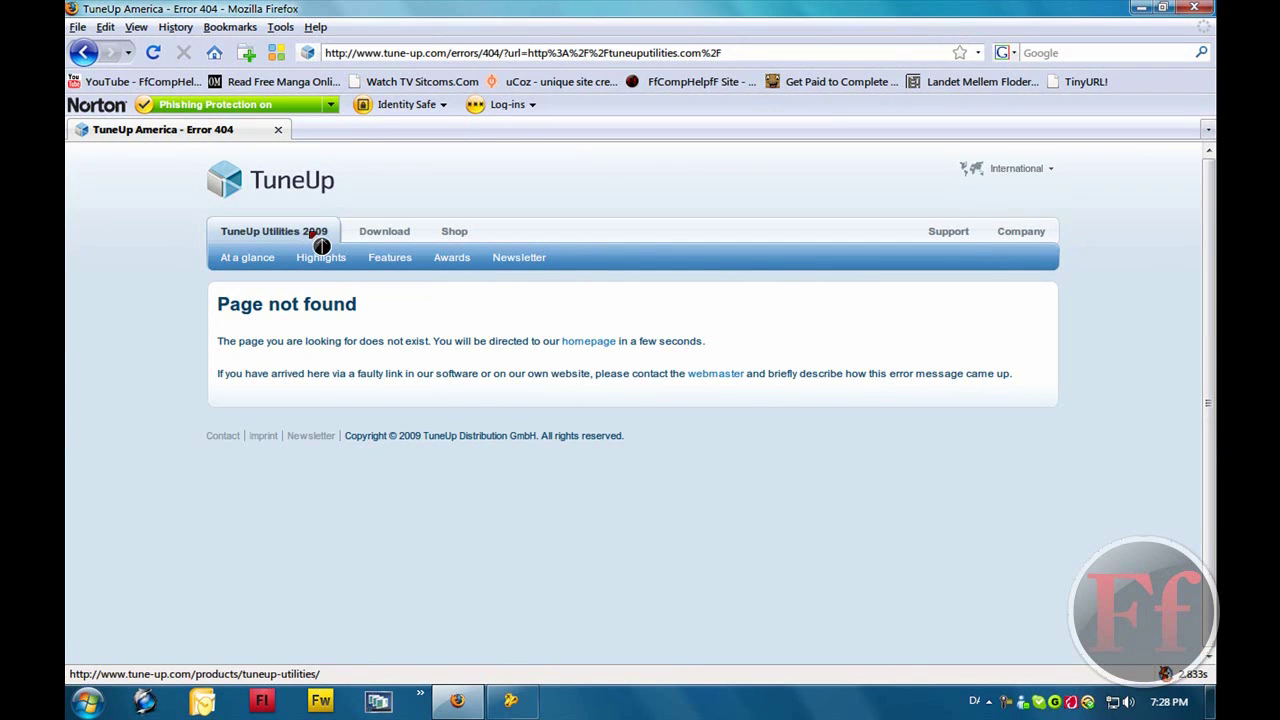
# Open the TuneUp Utilities 2009 product page and read its feature list and operating system support.
pyautogui.click(318, 240)
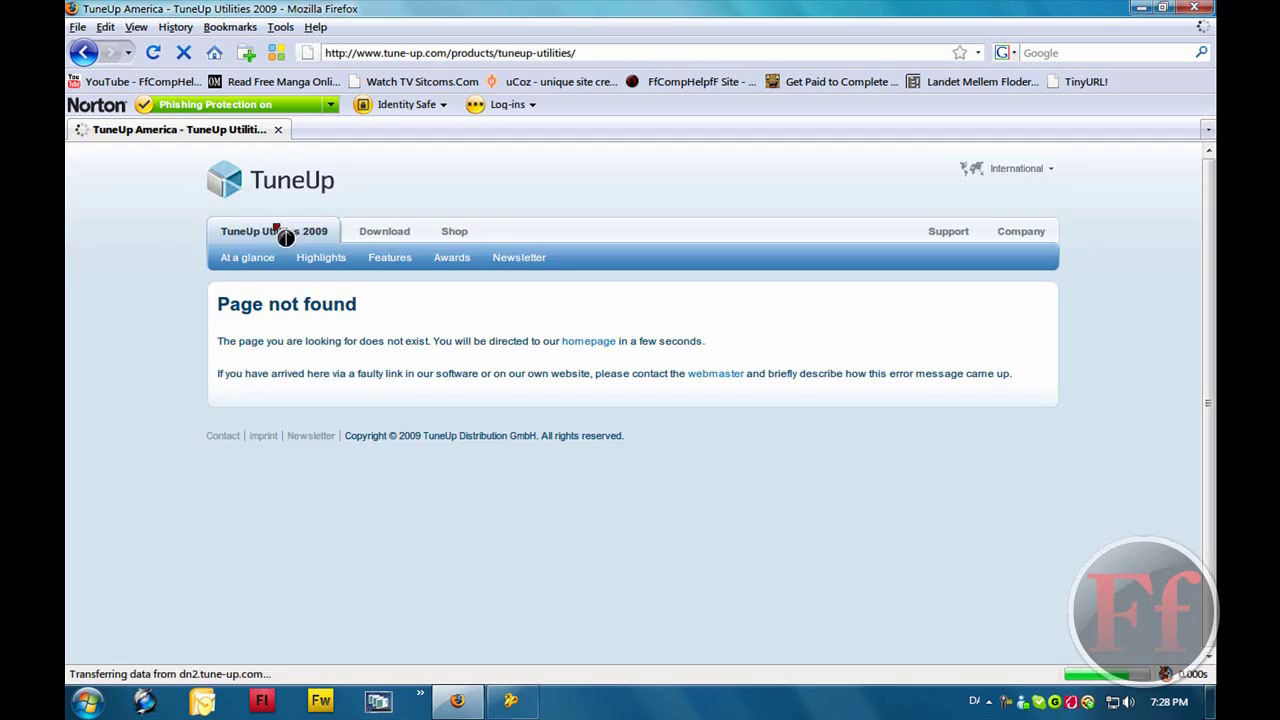
pyautogui.scroll(-3, 366, 238)
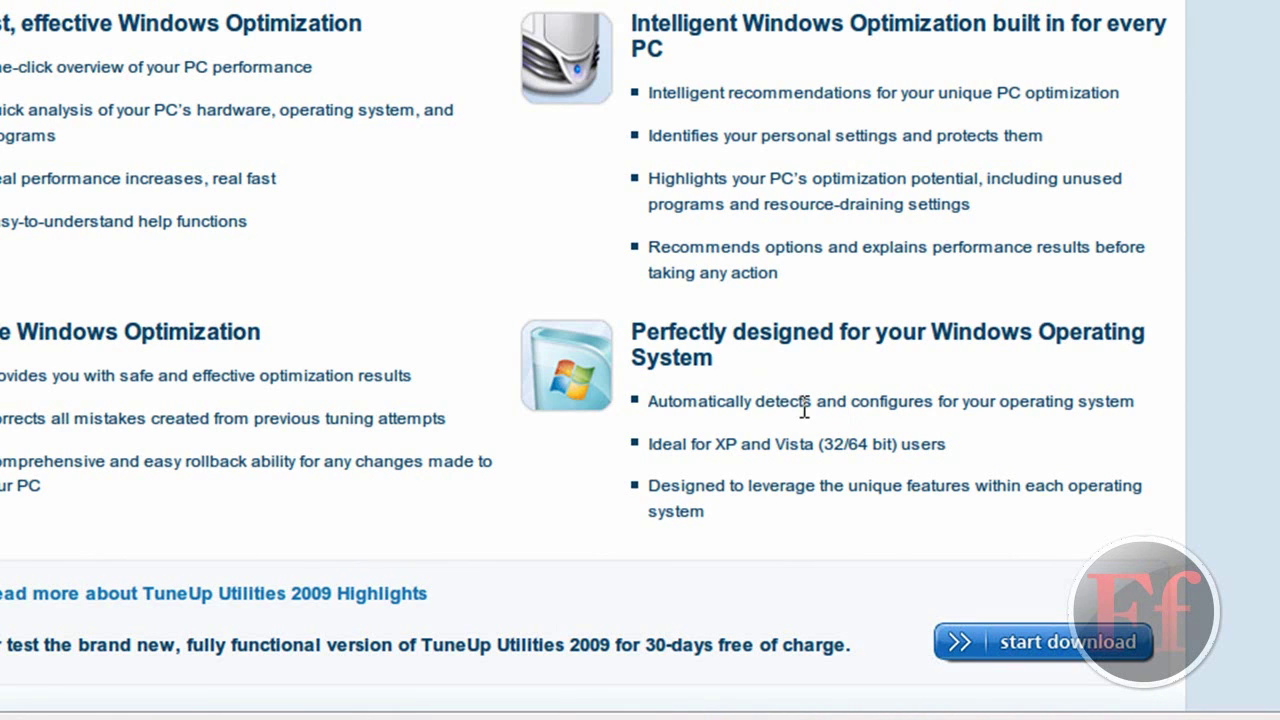
pyautogui.moveTo(804, 409); pyautogui.dragTo(988, 406)
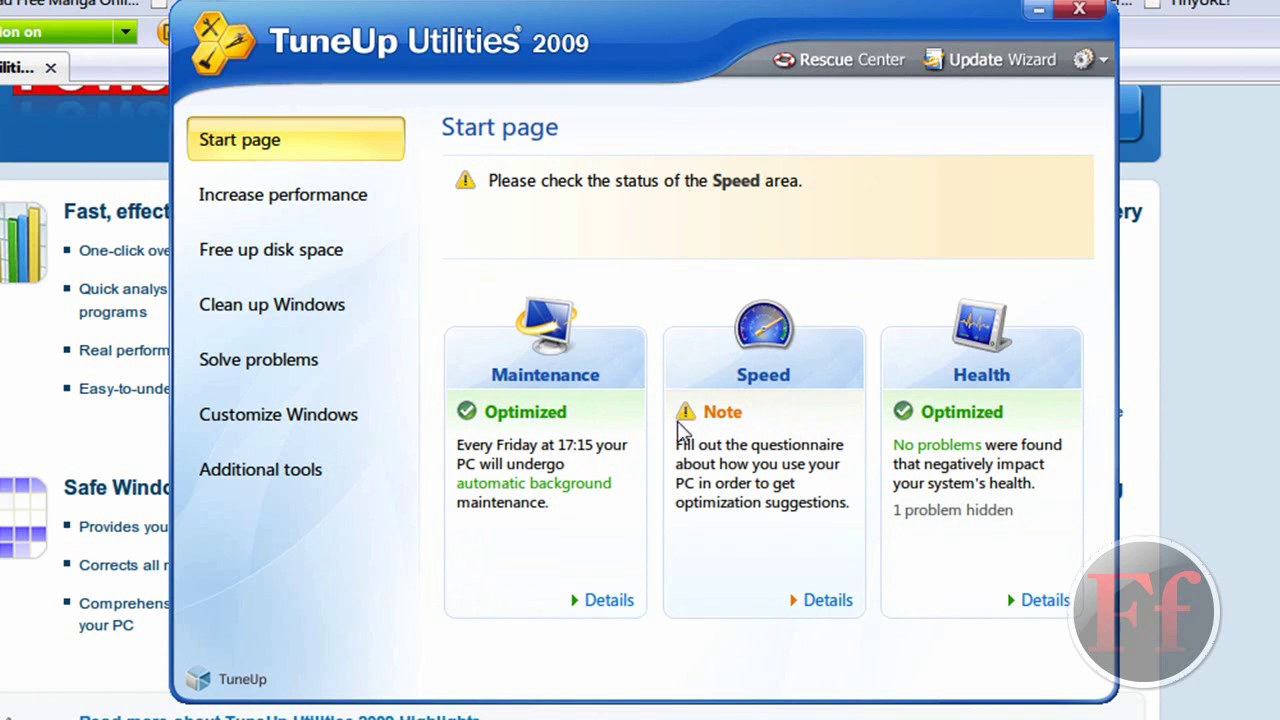
# In TuneUp Utilities 2009, complete the Speed questionnaire, answering No for both printer use and company network access.
pyautogui.click(812, 600)
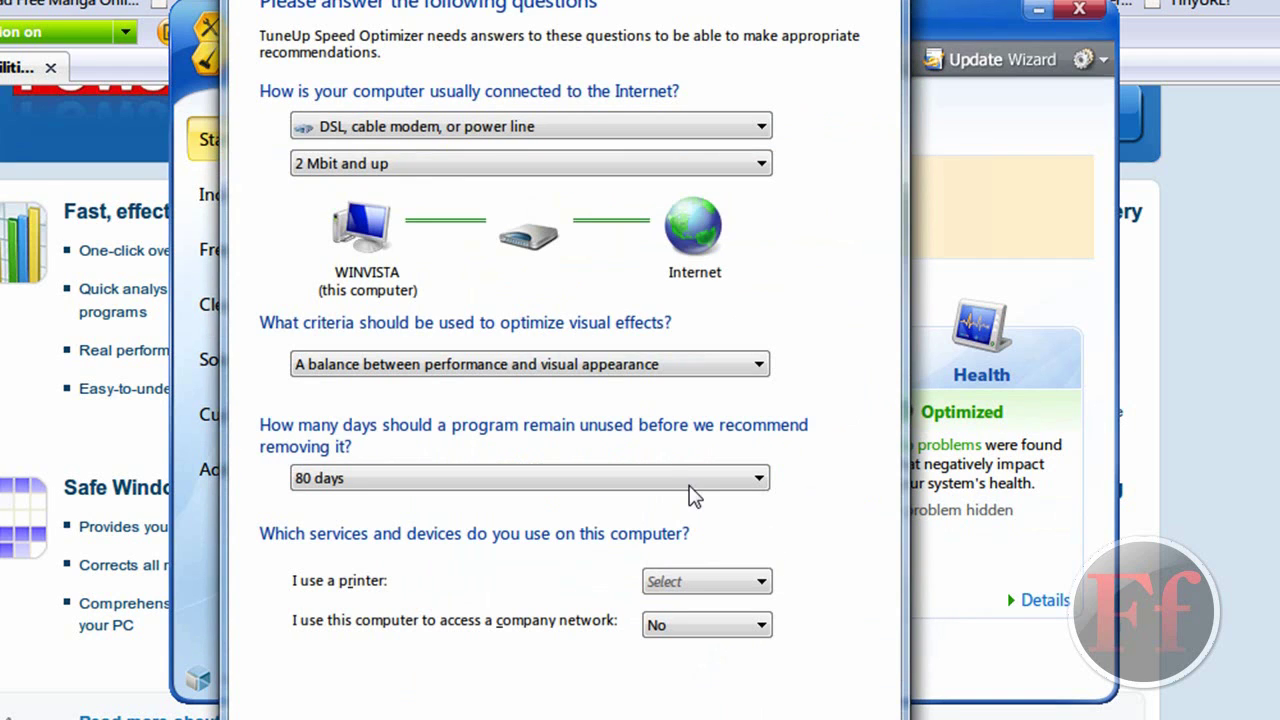
pyautogui.click(686, 638)
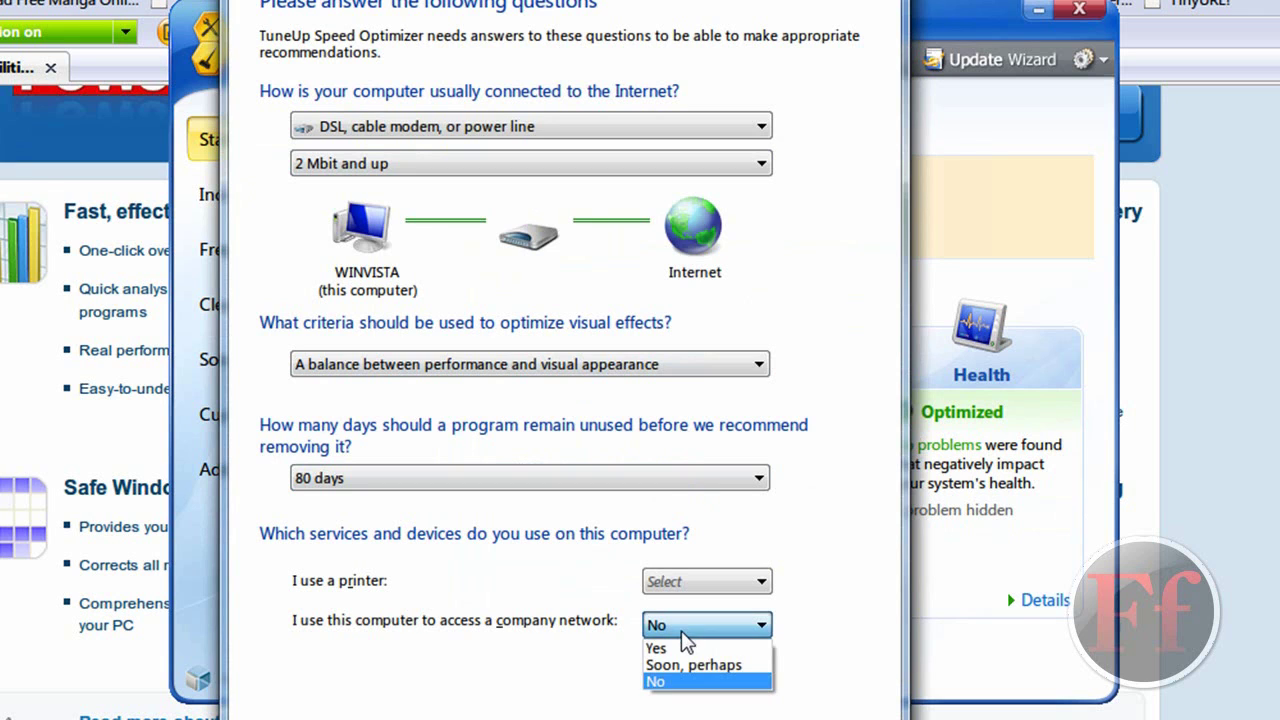
pyautogui.click(688, 681)
pyautogui.click(716, 581)
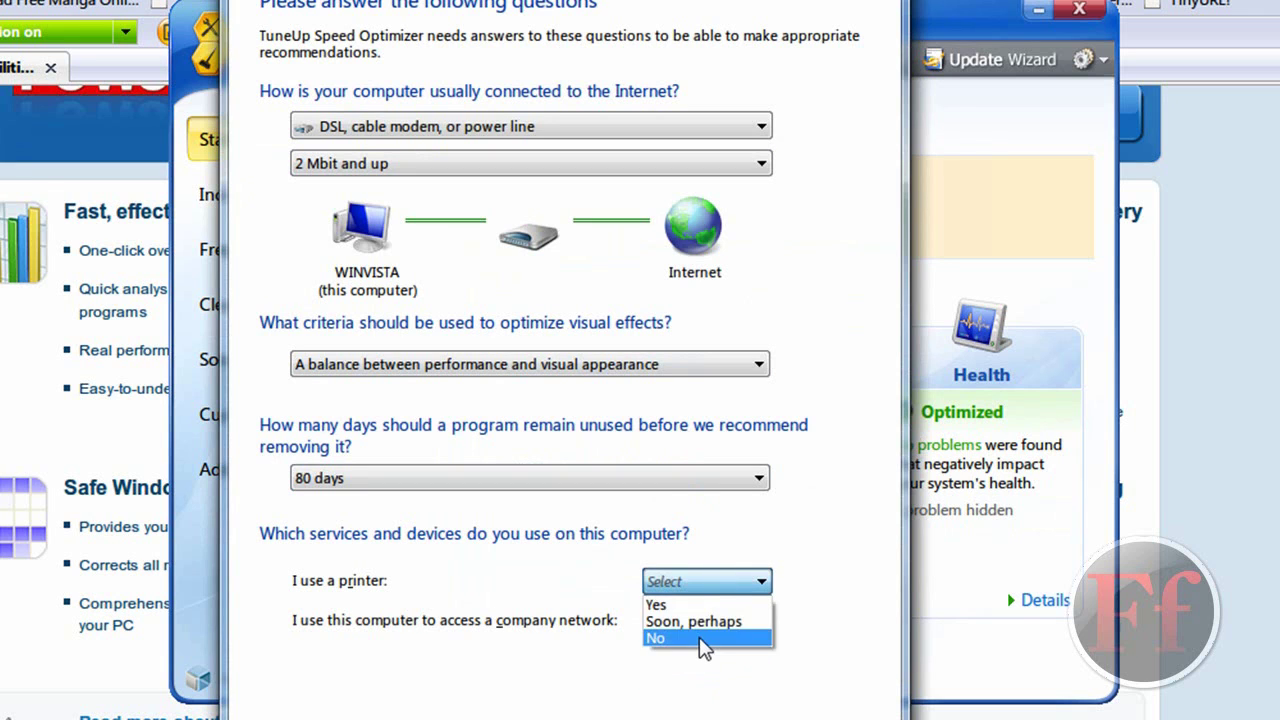
pyautogui.click(700, 640)
pyautogui.click(705, 710)
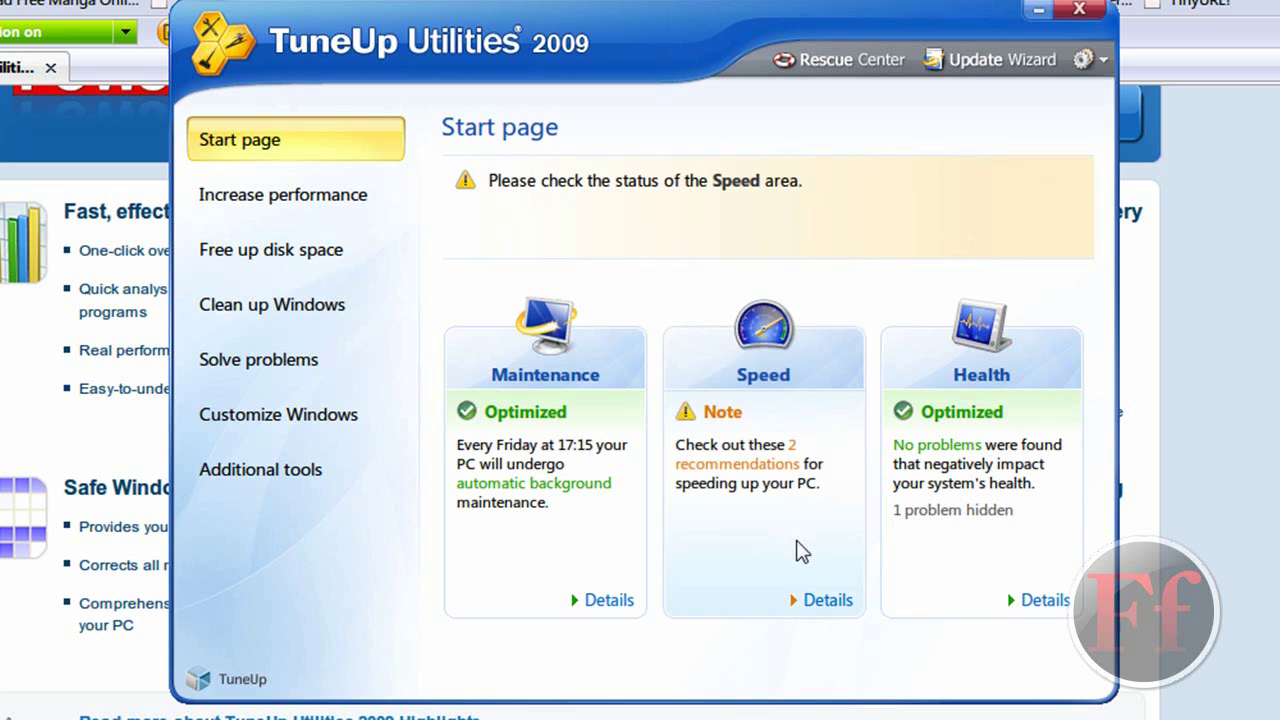
# Open the Speed details and apply all quick optimization recommendations in TuneUp Speed Optimizer.
pyautogui.click(830, 601)
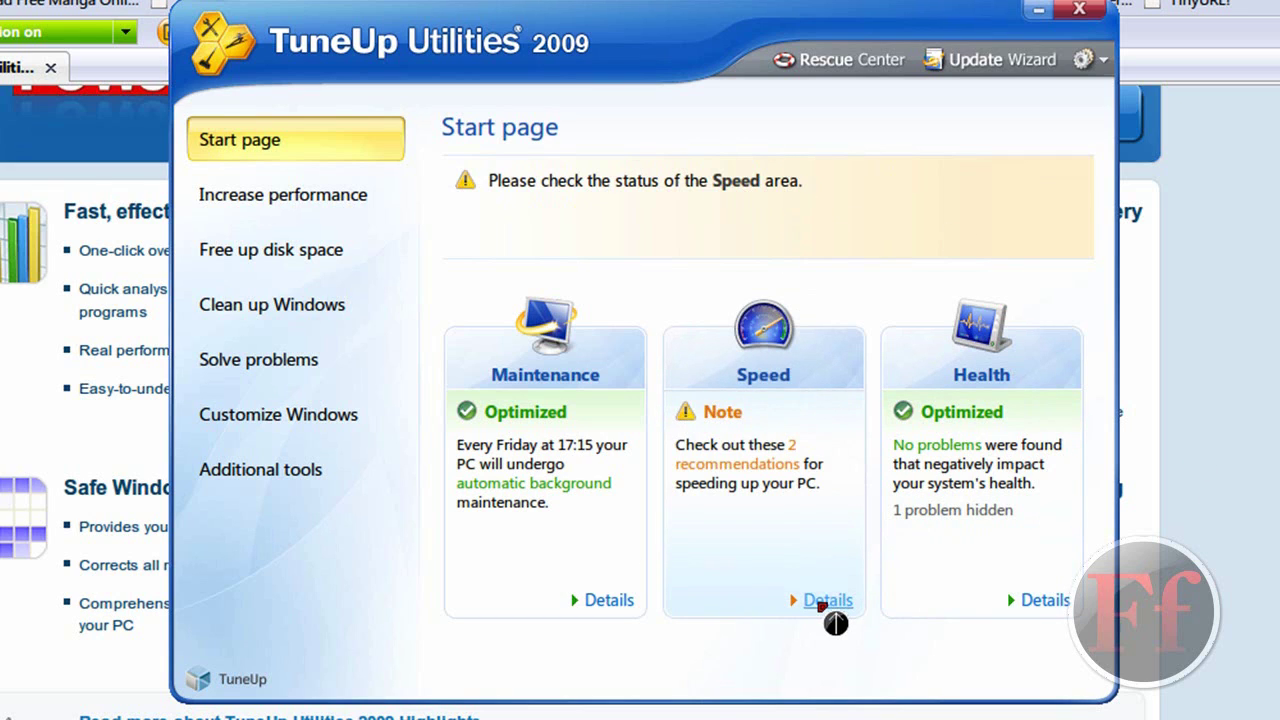
pyautogui.click(833, 604)
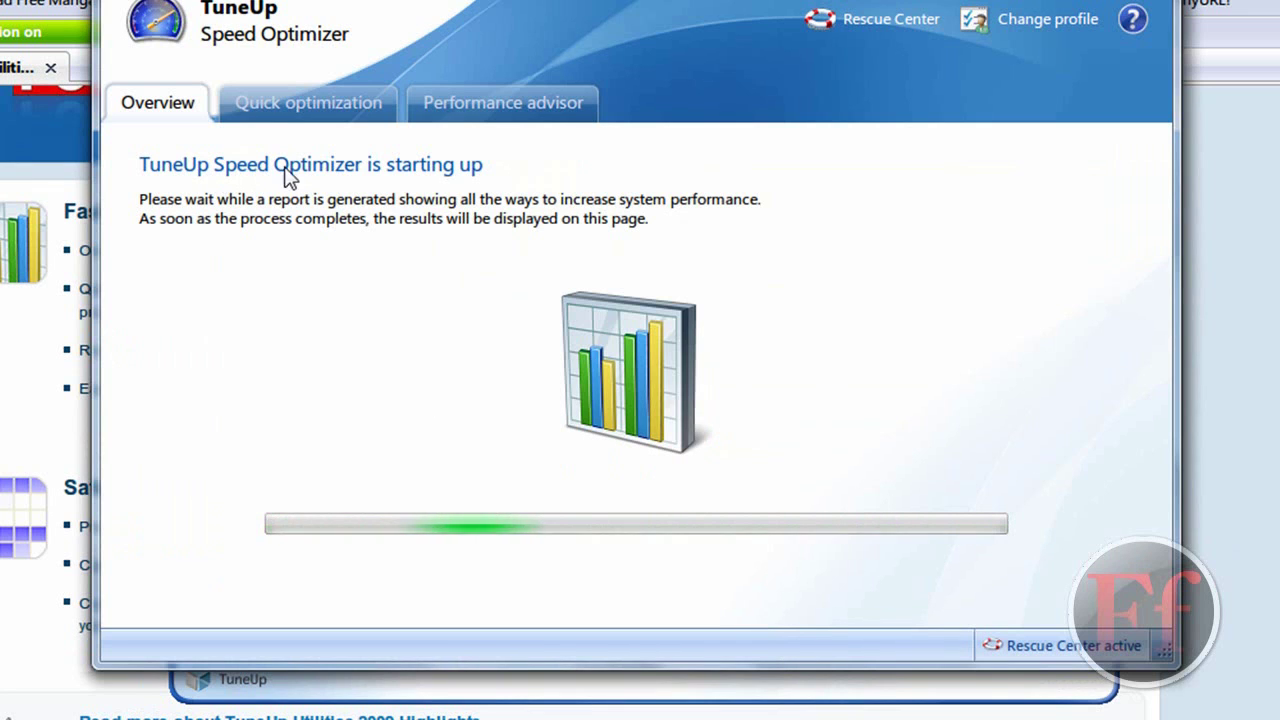
pyautogui.click(534, 680)
pyautogui.click(304, 202)
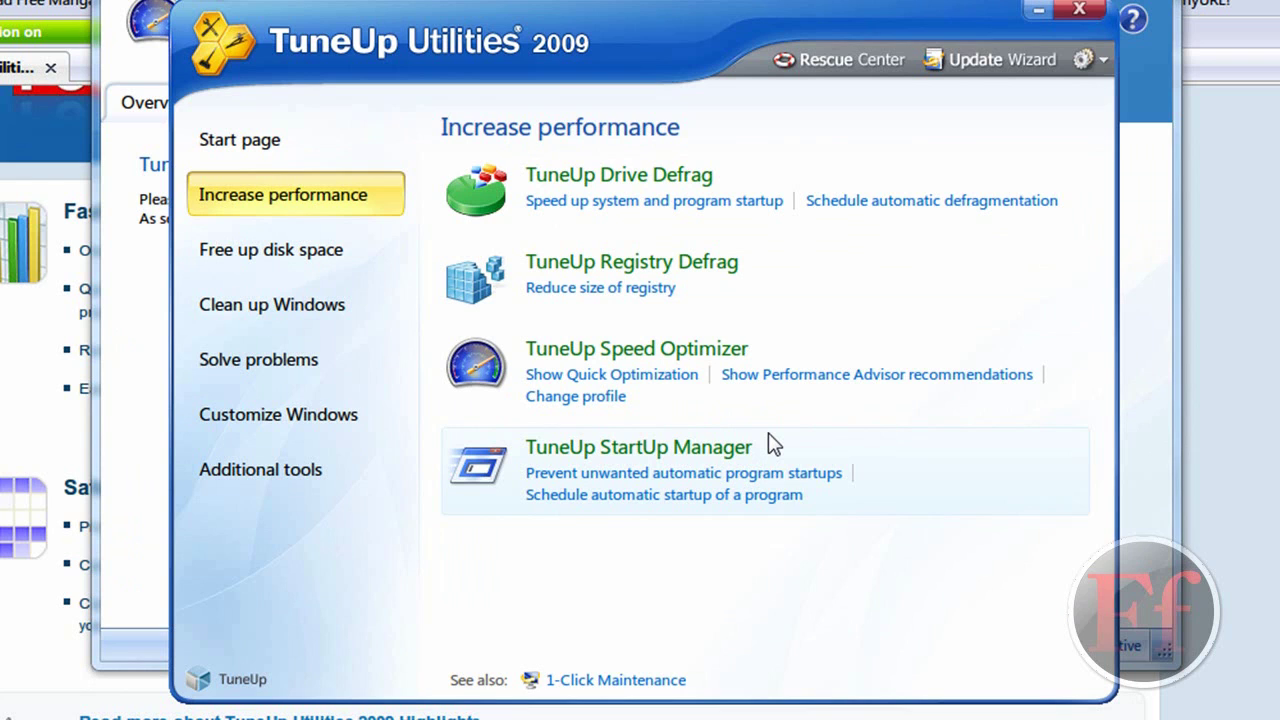
pyautogui.click(672, 476)
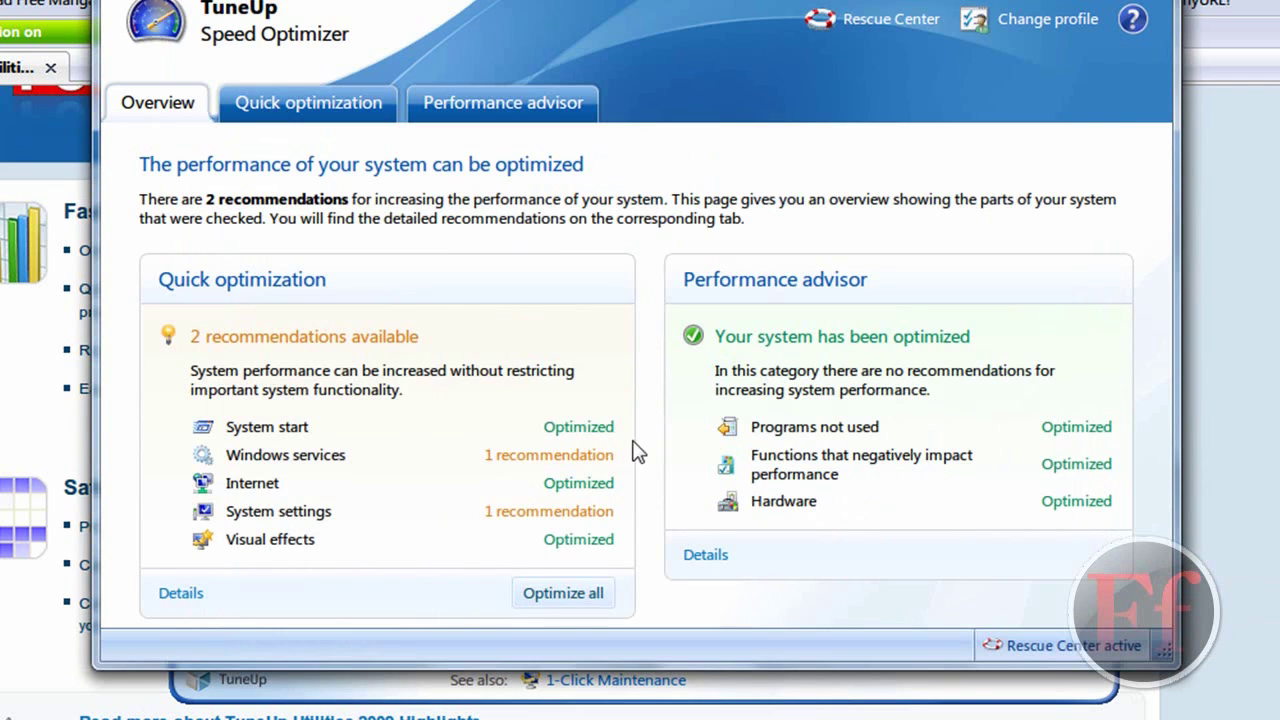
pyautogui.click(566, 598)
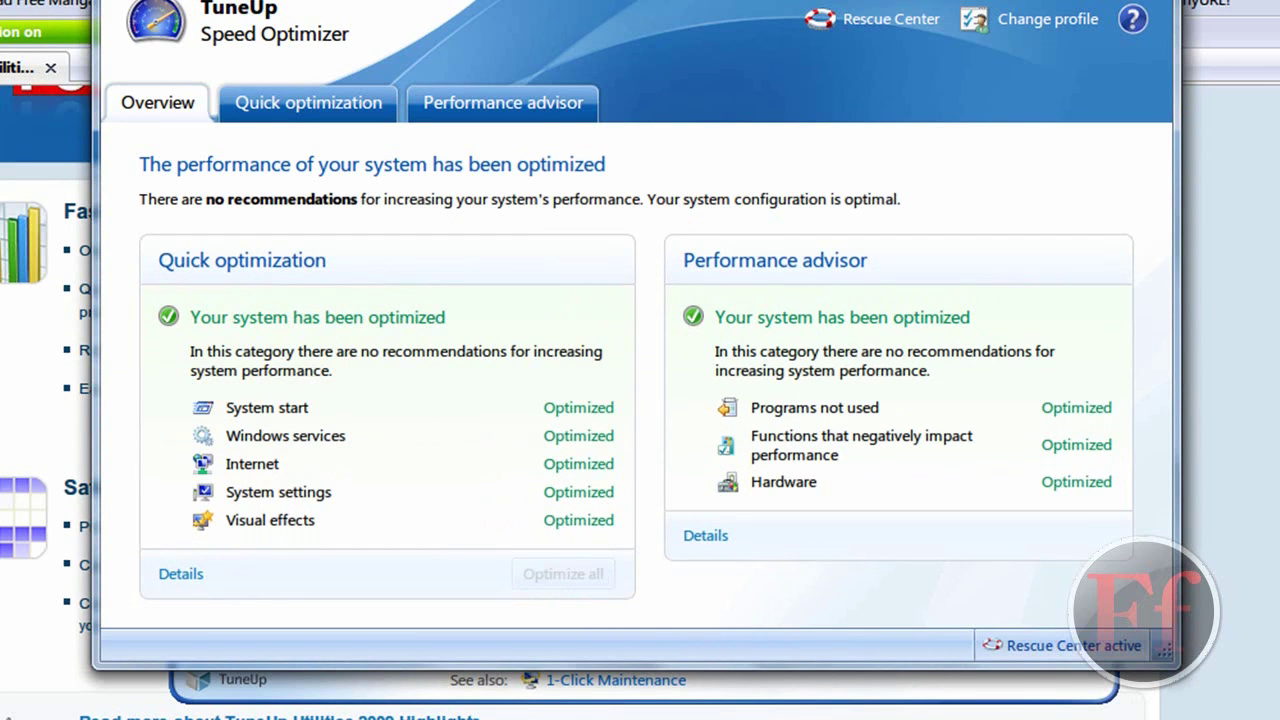
# Return to the main TuneUp Utilities window and open the unnecessary files and backups clean-up for drive C:.
pyautogui.click(1020, 690)
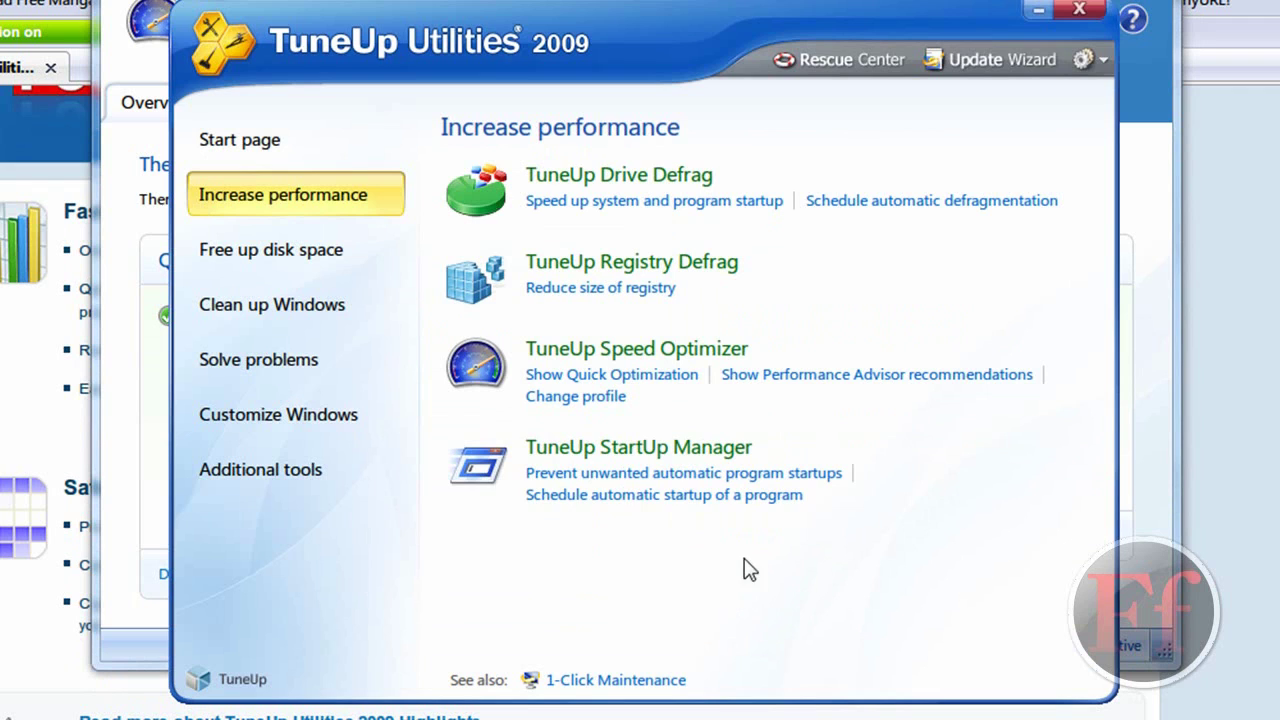
pyautogui.click(731, 500)
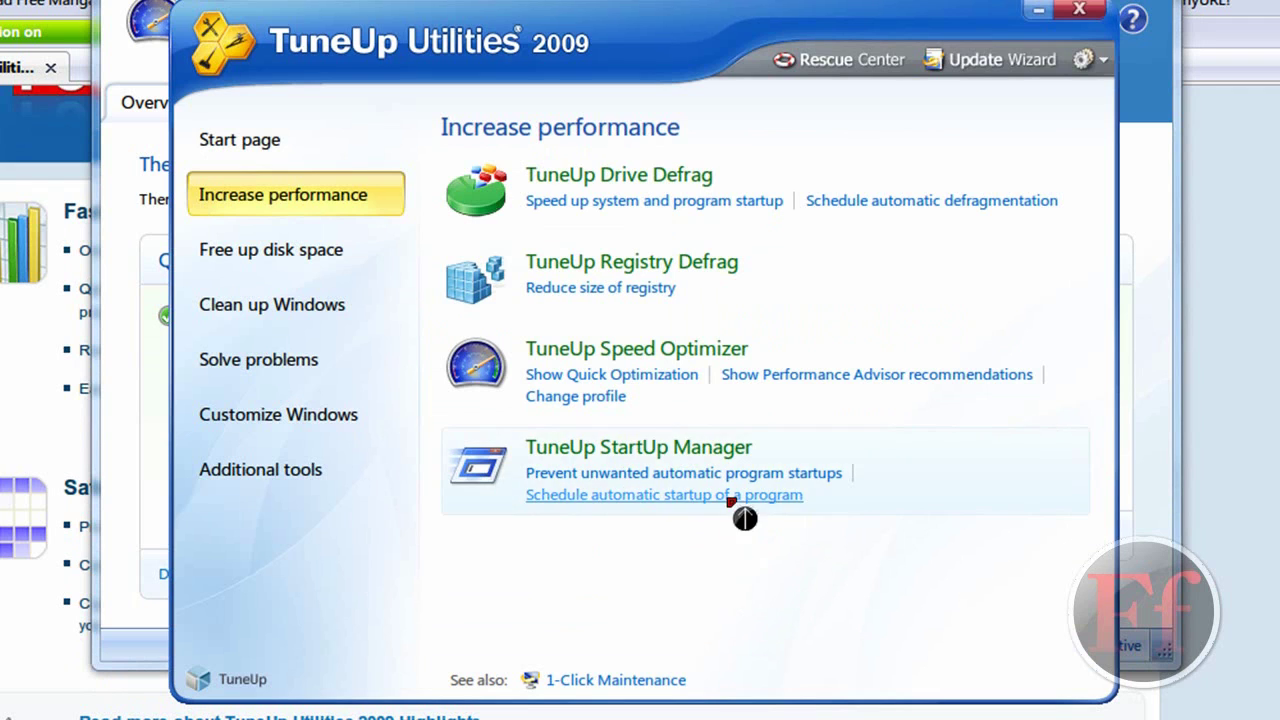
pyautogui.click(388, 254)
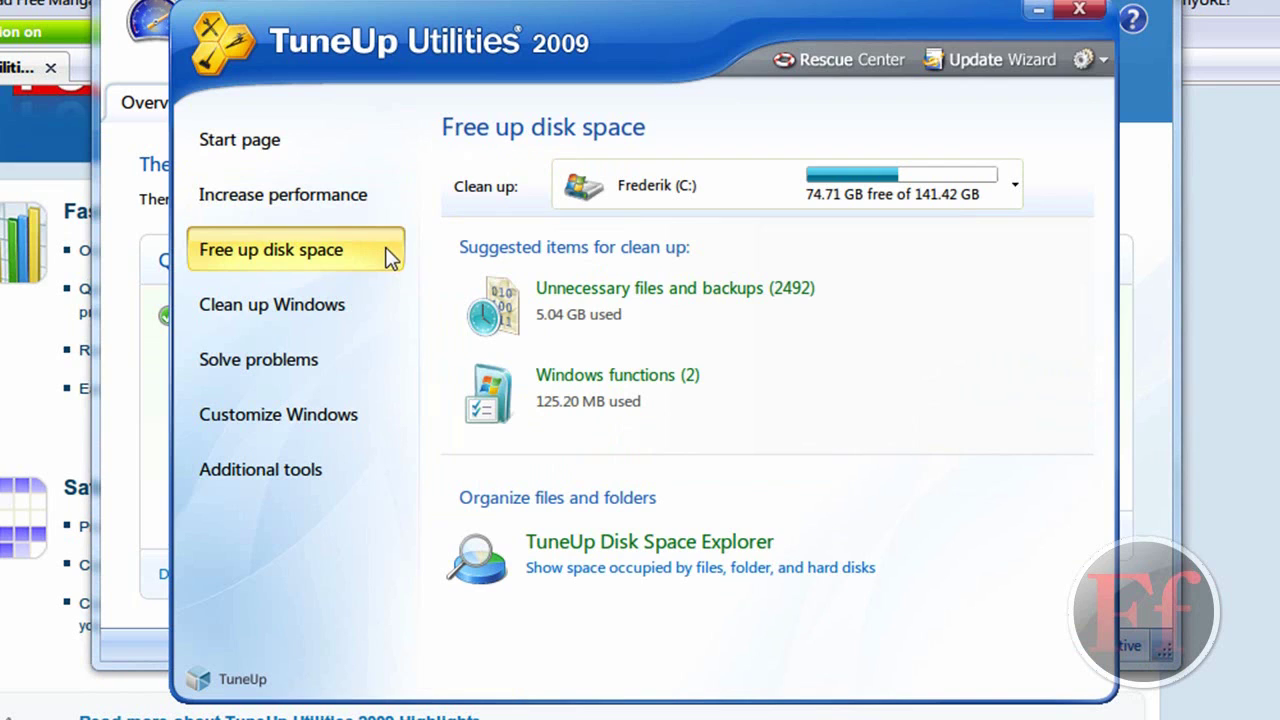
pyautogui.click(728, 291)
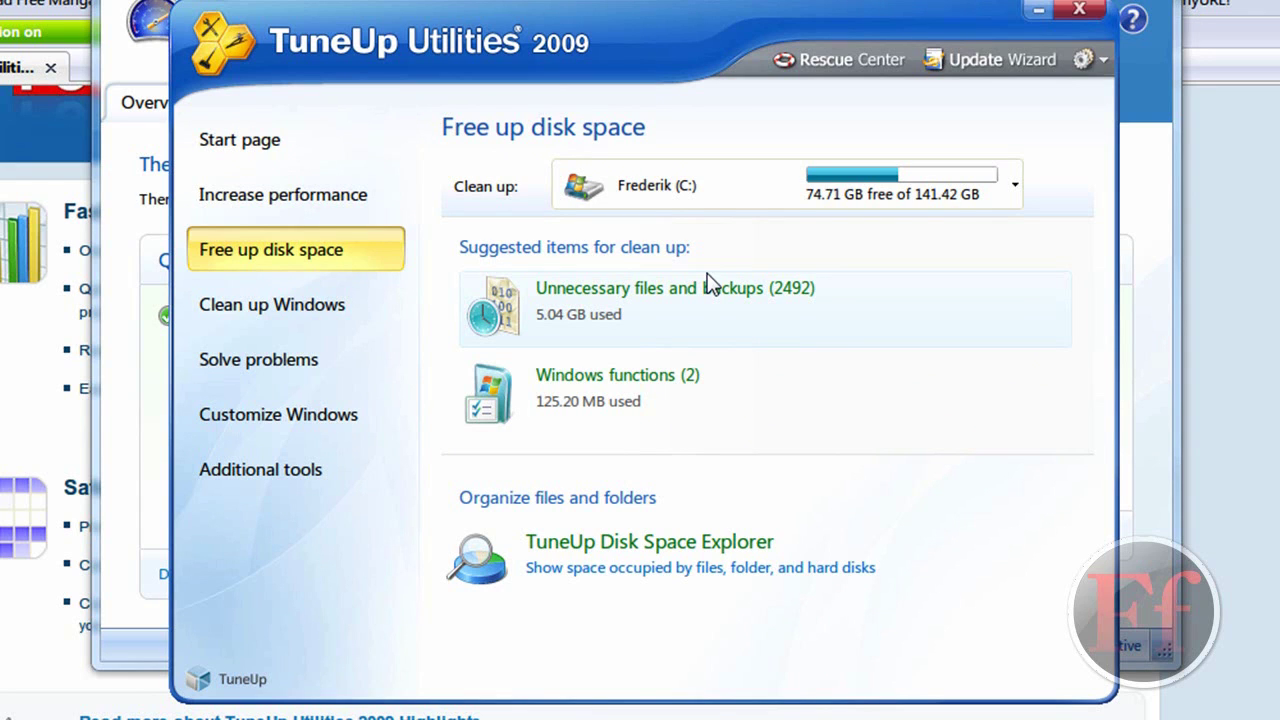
pyautogui.click(708, 289)
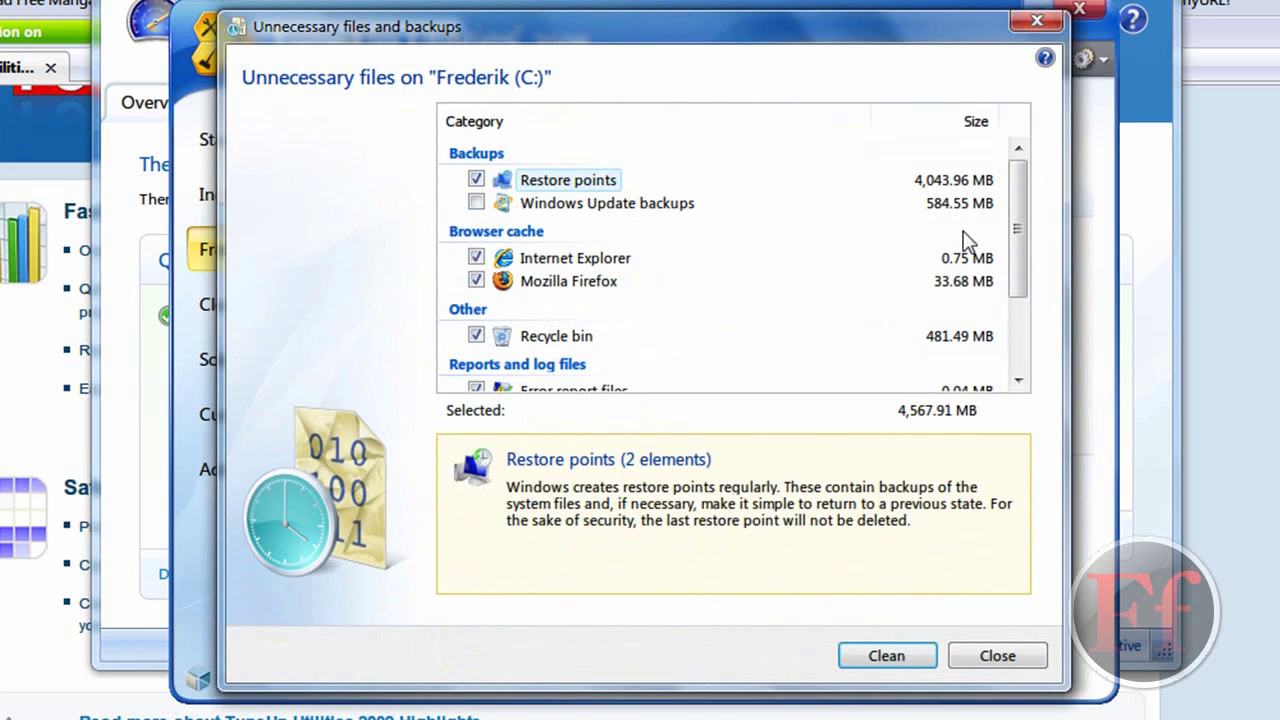
# Exclude the Mozilla Firefox cache, clean the remaining selected file categories, and close the clean-up dialog.
pyautogui.click(476, 281)
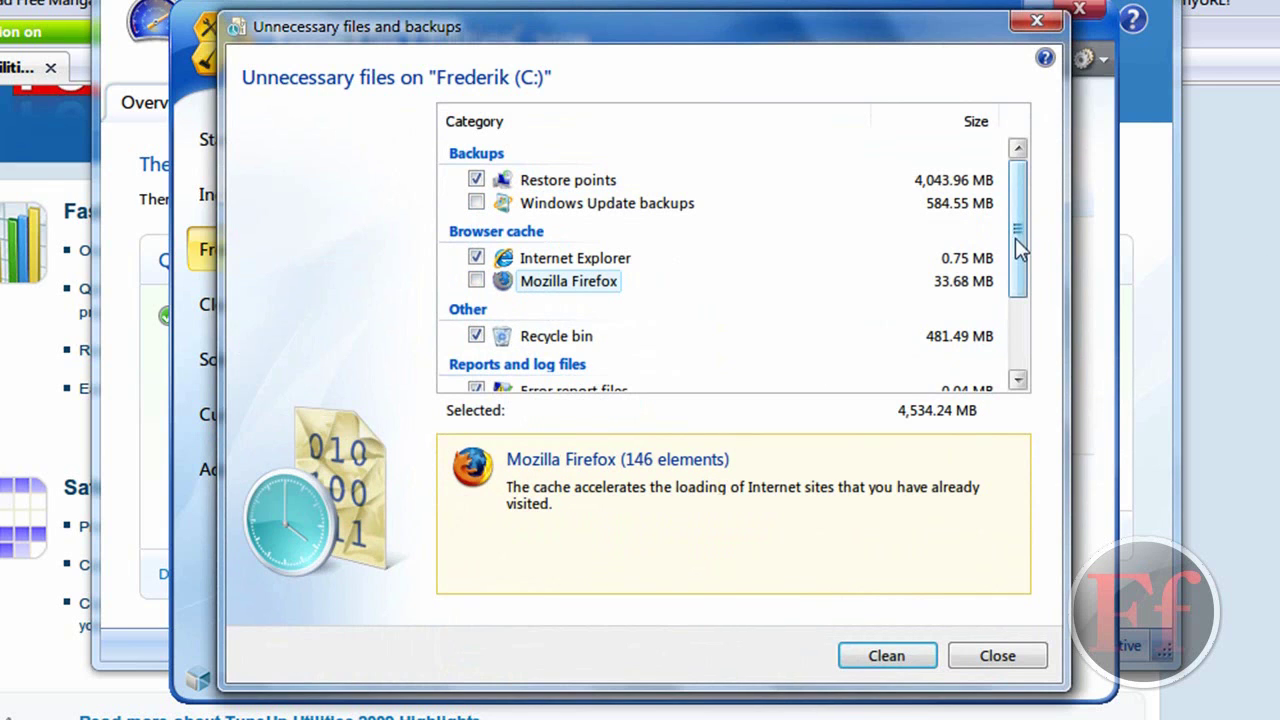
pyautogui.moveTo(1017, 243); pyautogui.dragTo(1010, 392)
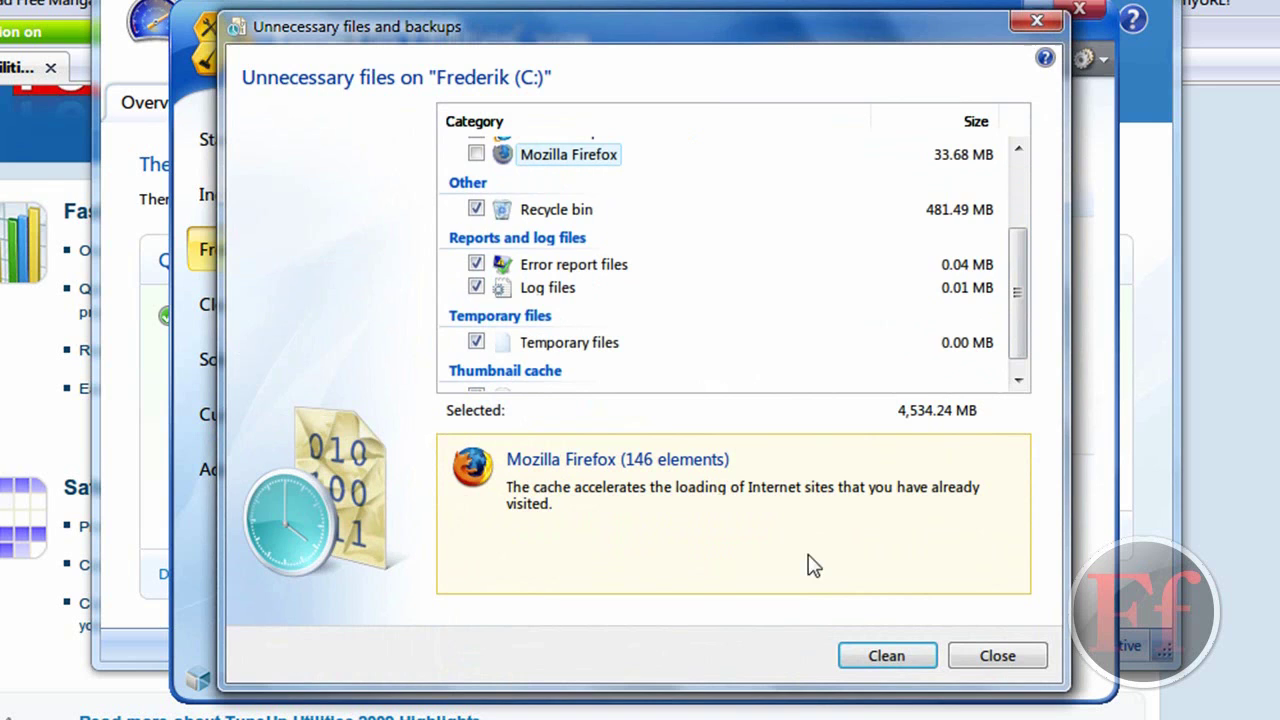
pyautogui.moveTo(1020, 302); pyautogui.dragTo(1020, 340)
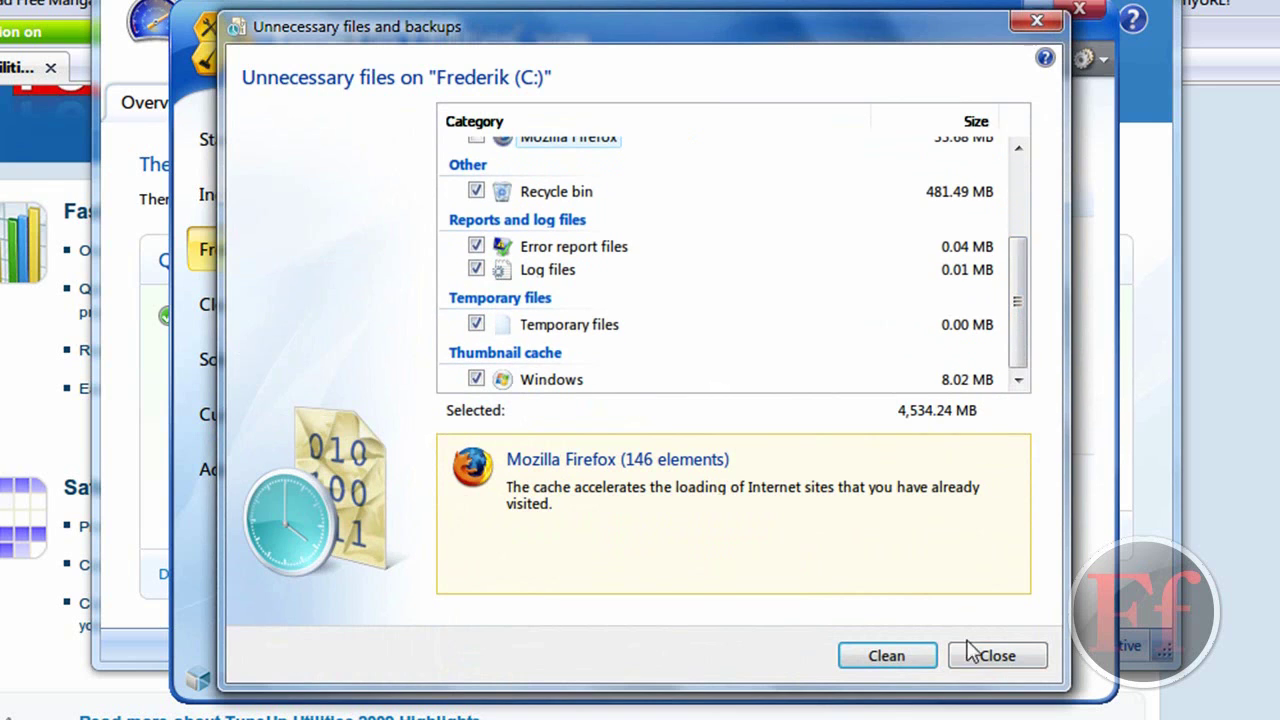
pyautogui.click(890, 662)
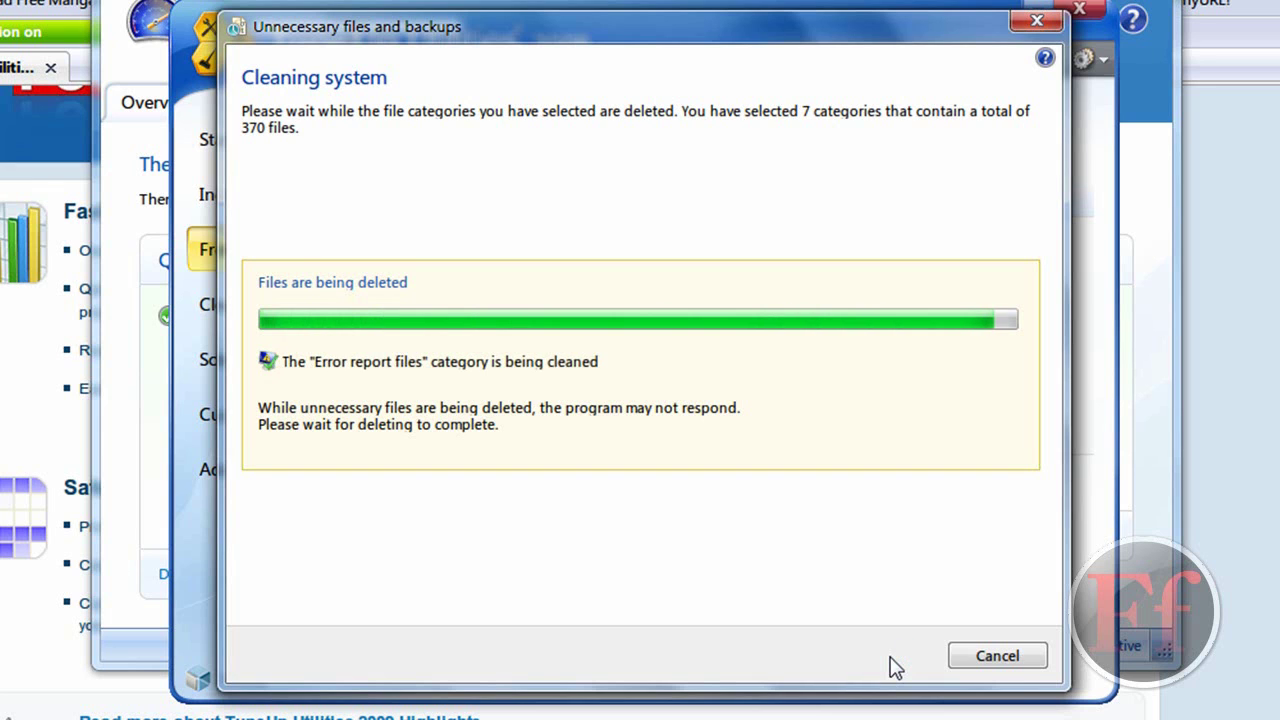
pyautogui.click(1015, 657)
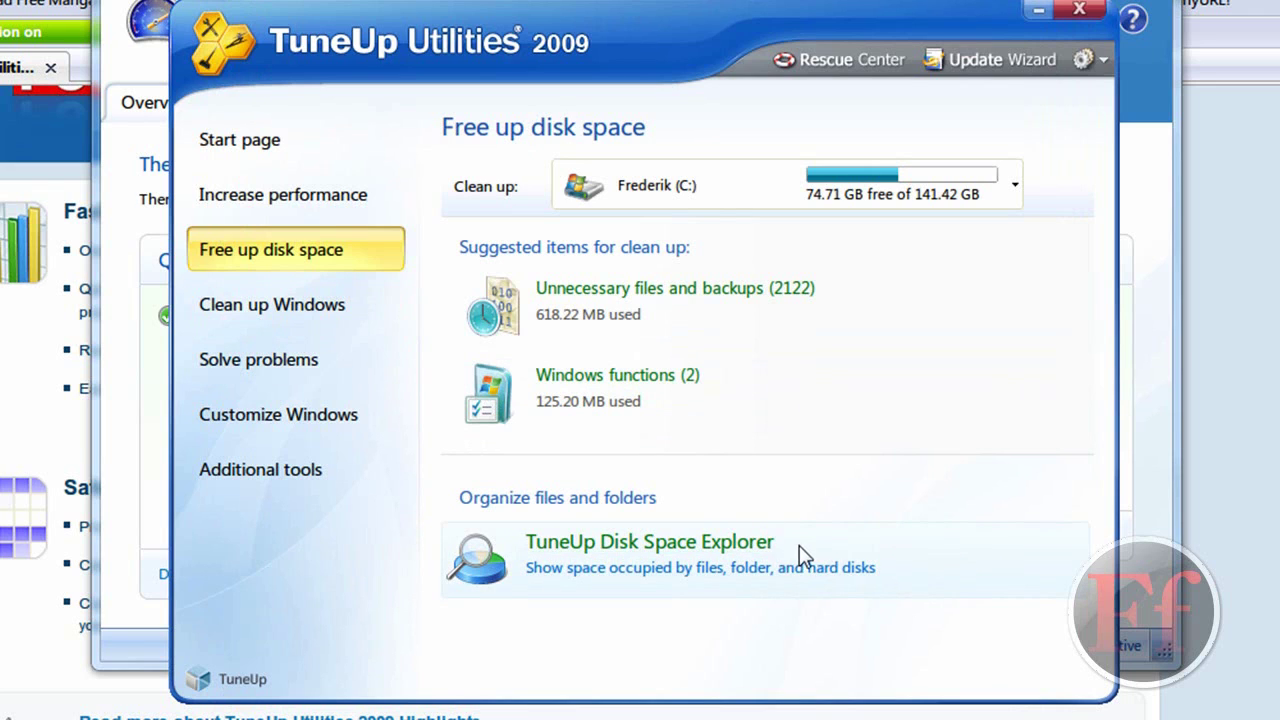
# Look over the Disk Space Explorer entry and the tools offered for cleaning up Windows.
pyautogui.click(806, 578)
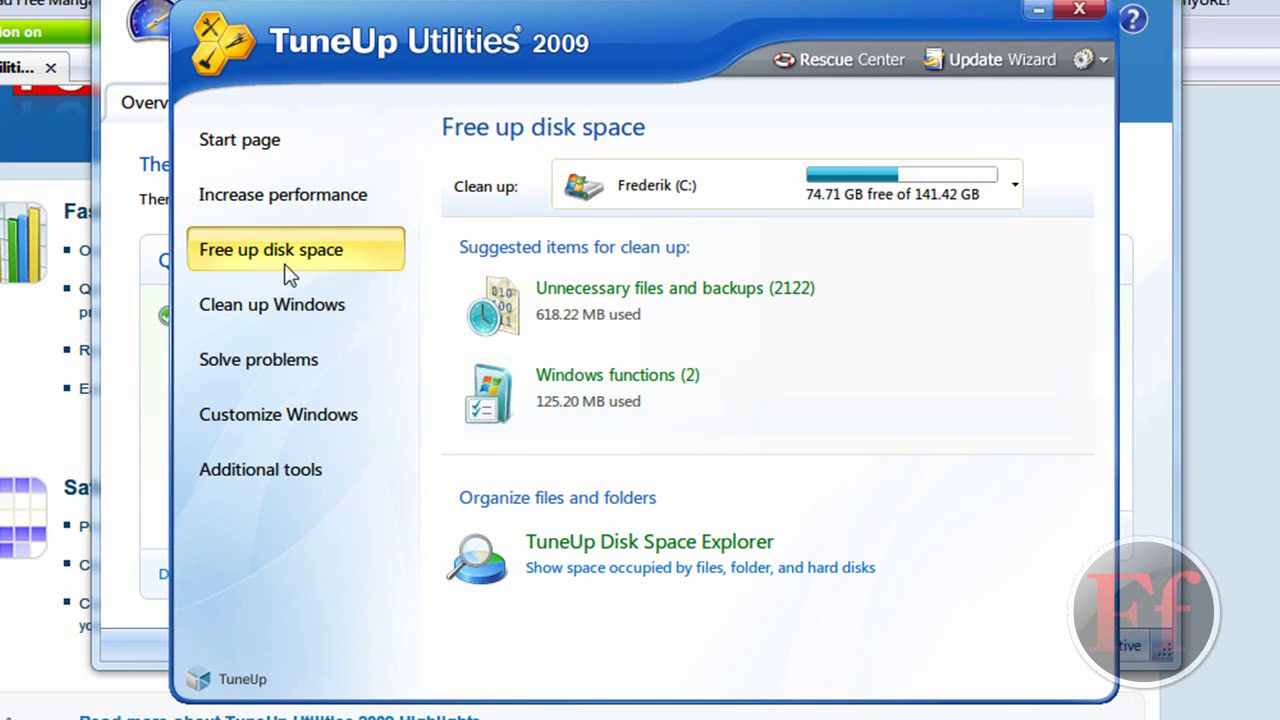
pyautogui.click(252, 307)
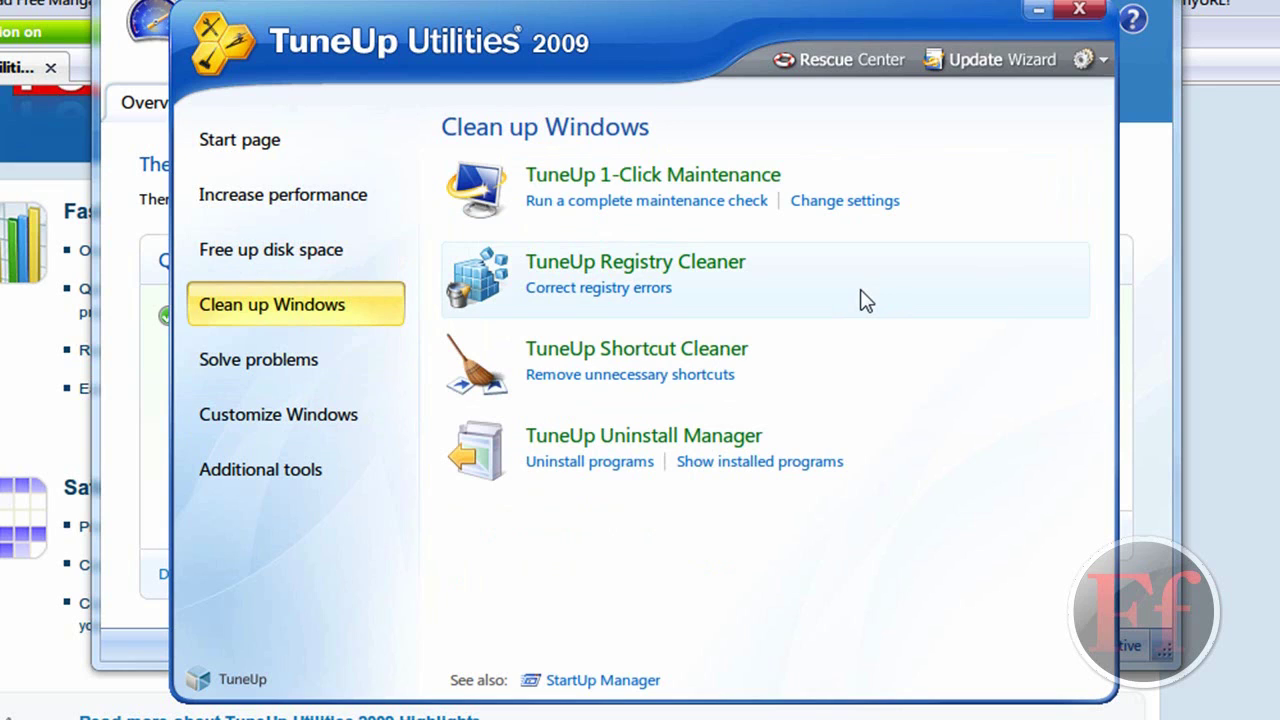
pyautogui.click(712, 374)
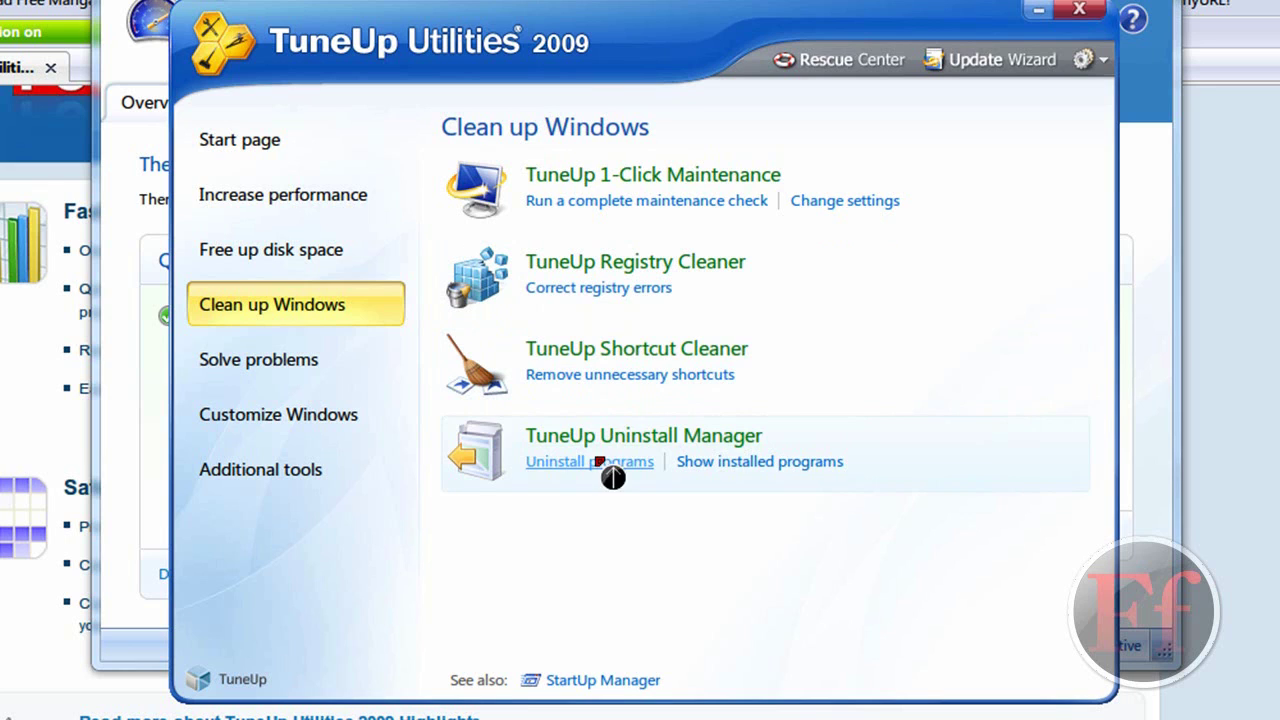
# Review the tools for solving problems and view TuneUp Undelete's drive selection, leaving the wizard without scanning.
pyautogui.click(296, 362)
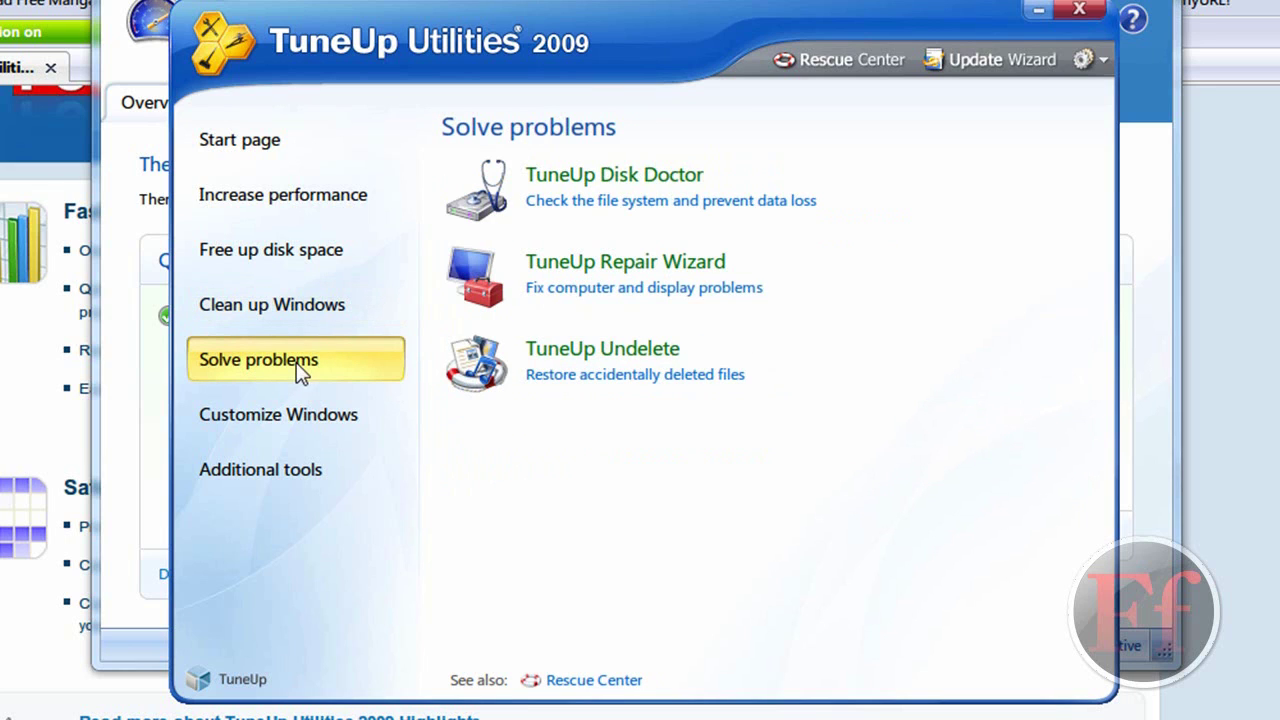
pyautogui.click(584, 290)
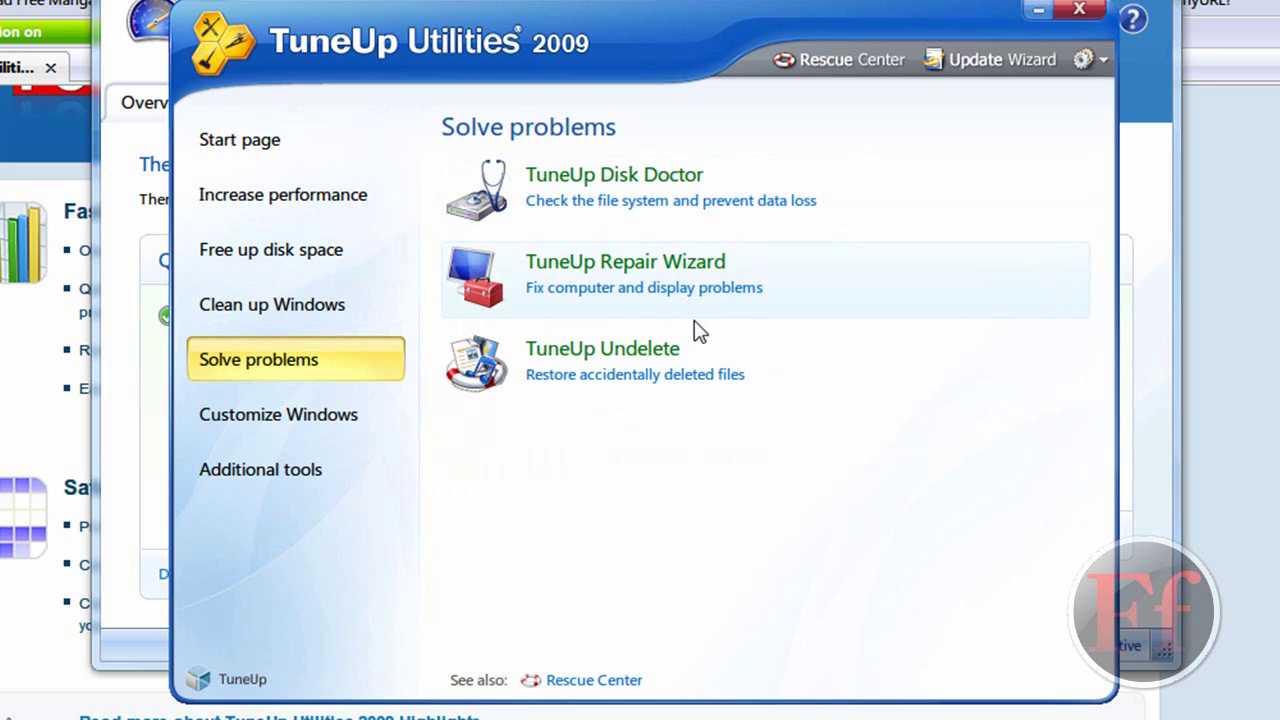
pyautogui.click(660, 376)
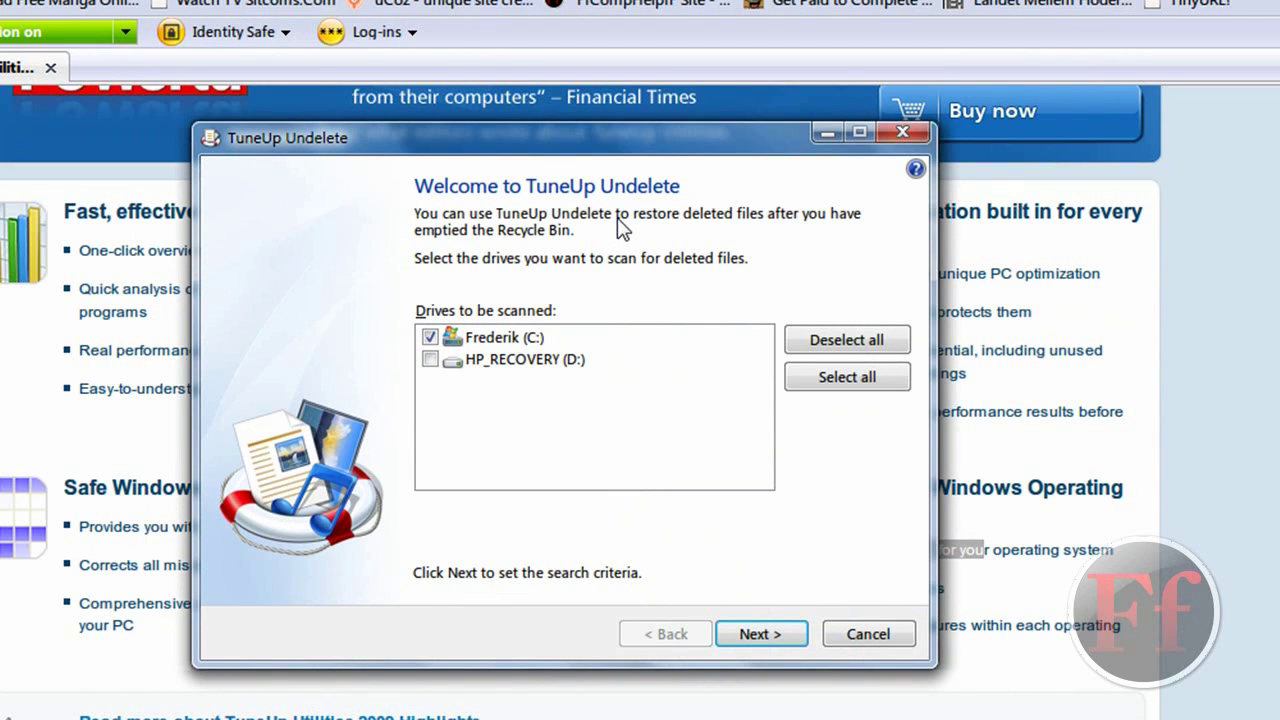
pyautogui.click(877, 633)
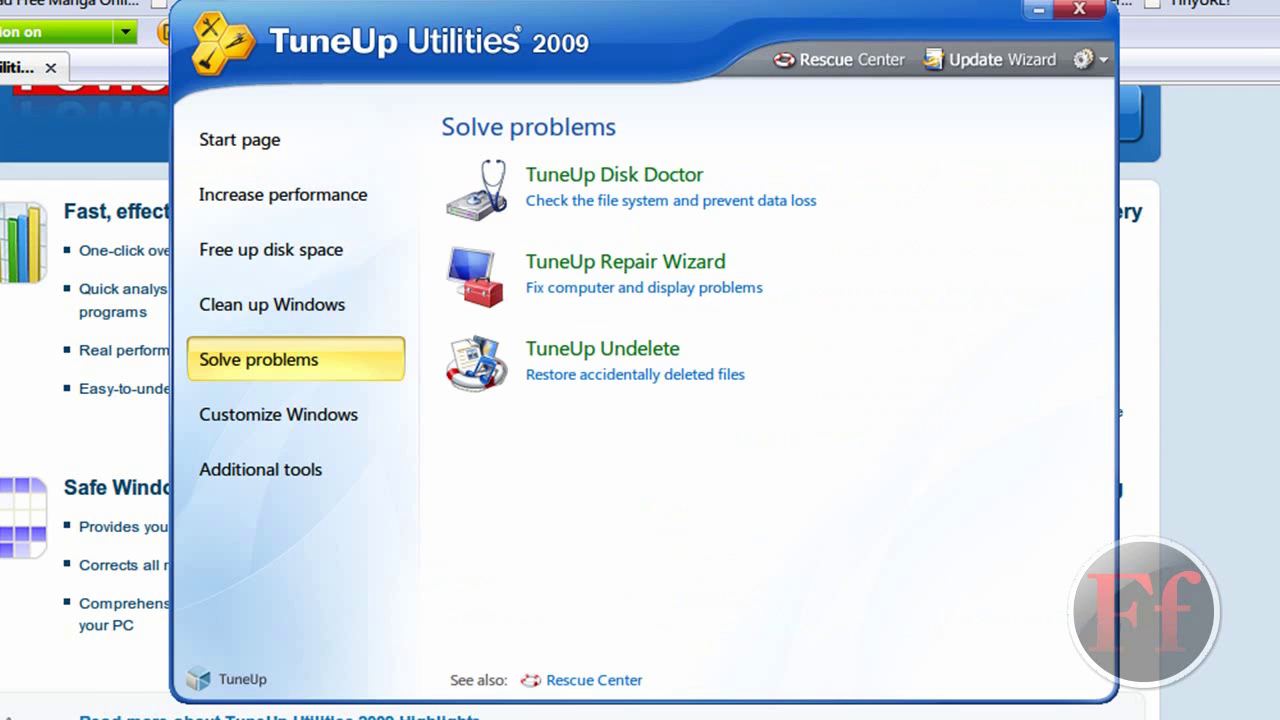
# Look over the tools offered for customizing Windows, including TuneUp Styler and TuneUp System Control.
pyautogui.click(358, 427)
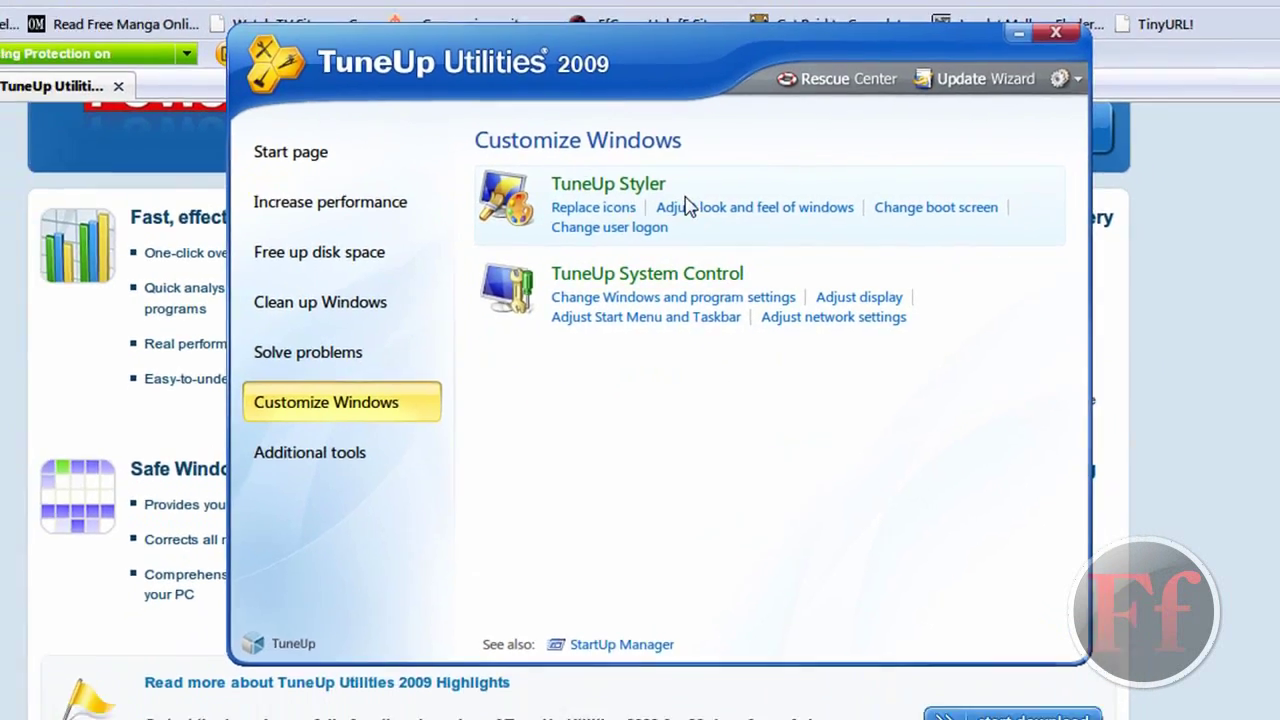
pyautogui.click(595, 222)
# Pin the blue-globe Mozilla Firefox shortcut to the beginning of the Start menu's program list and remove the original Firefox entry.
pyautogui.click(87, 703)
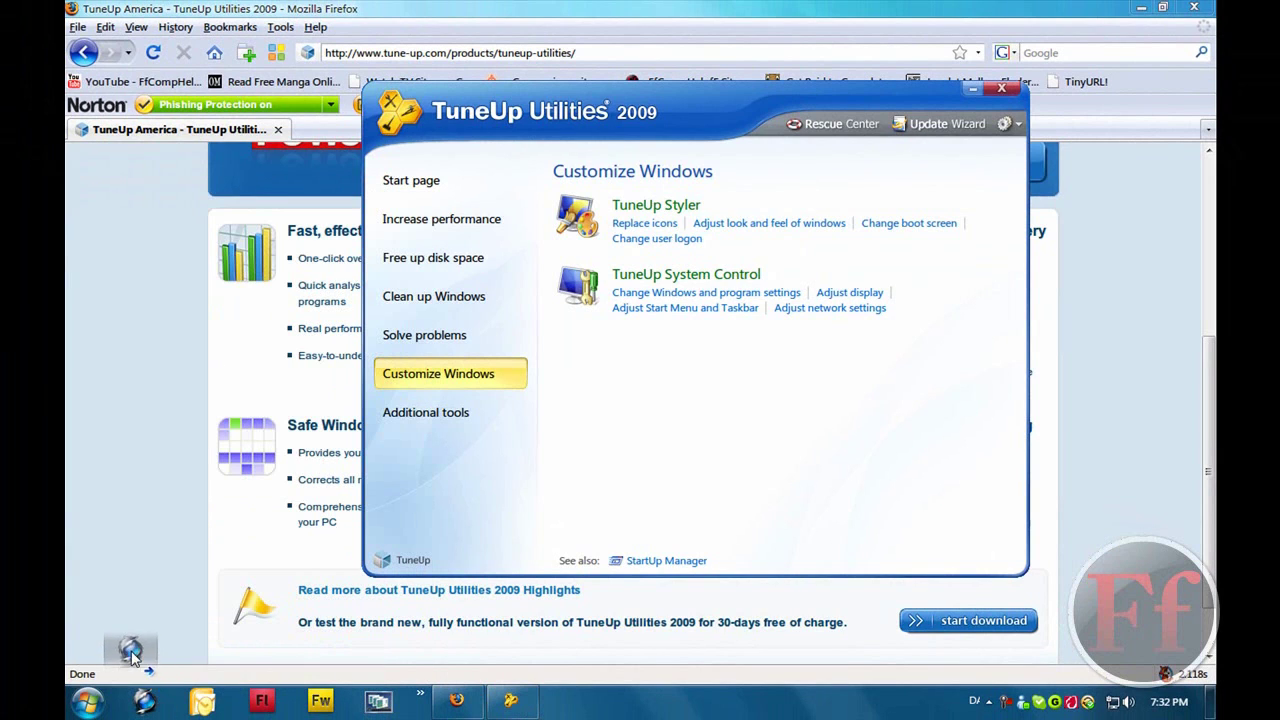
pyautogui.click(92, 703)
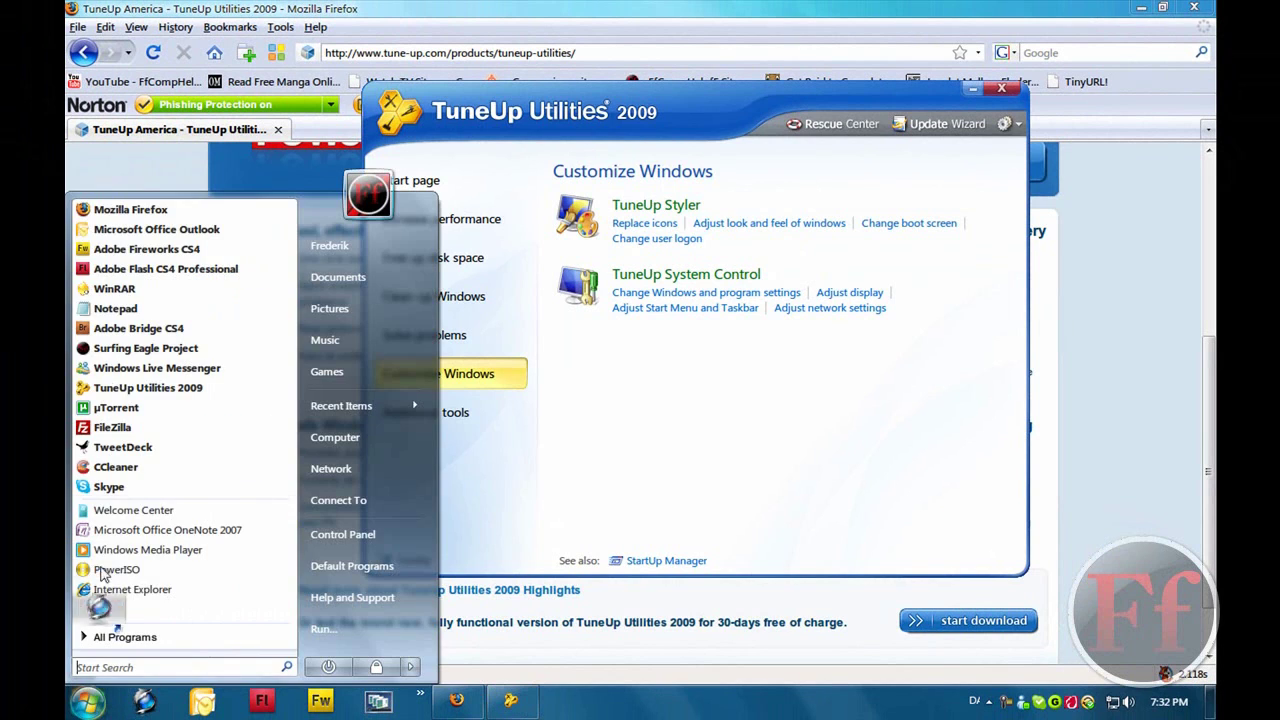
pyautogui.moveTo(150, 210); pyautogui.dragTo(150, 212)
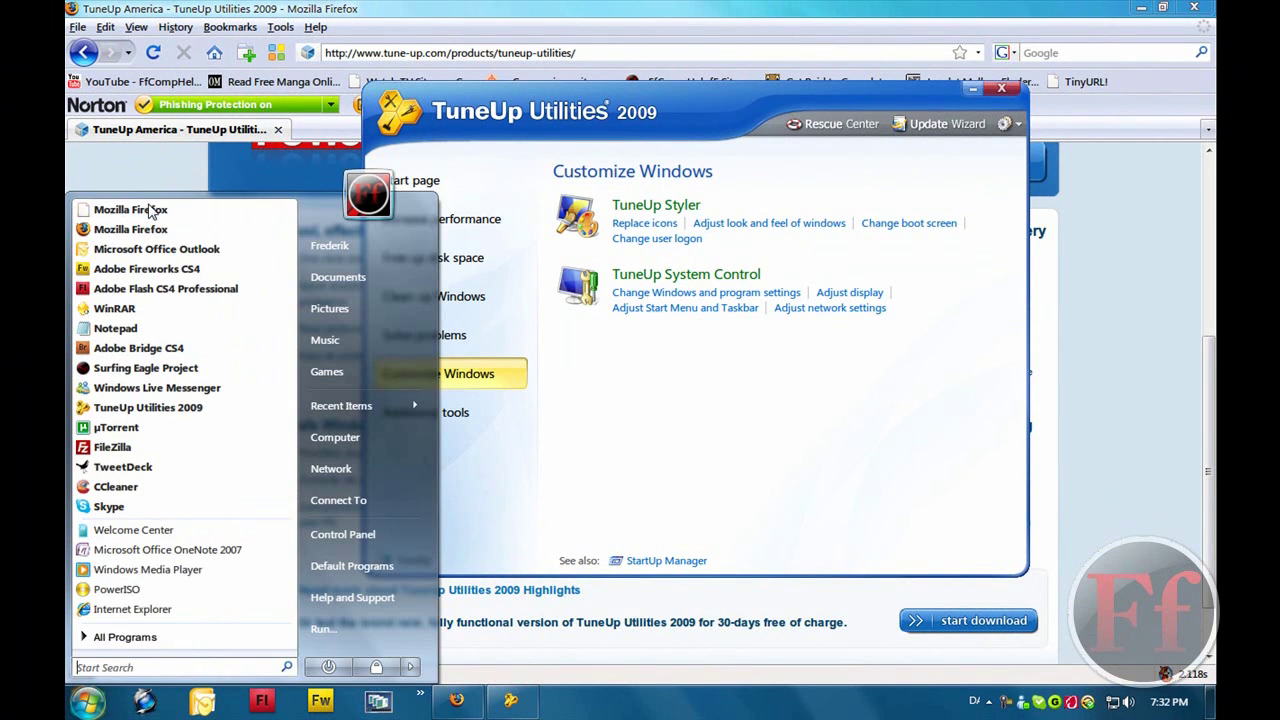
pyautogui.rightClick(143, 228)
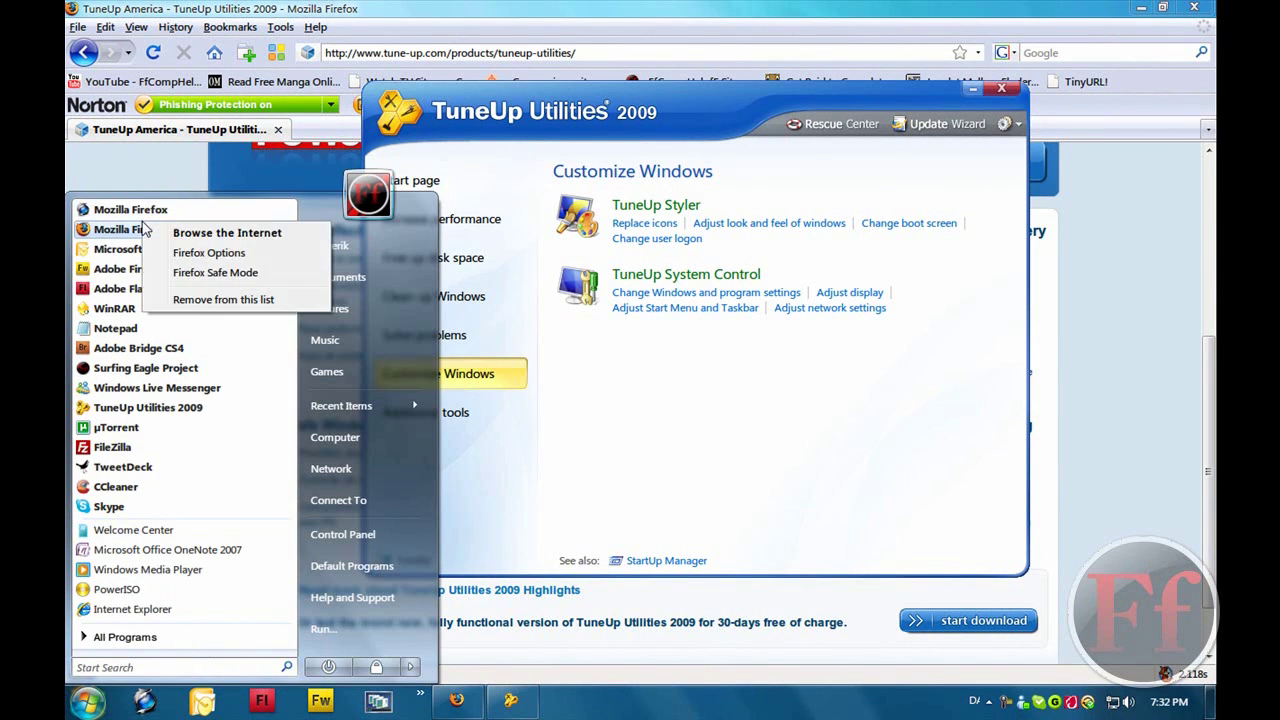
pyautogui.click(181, 305)
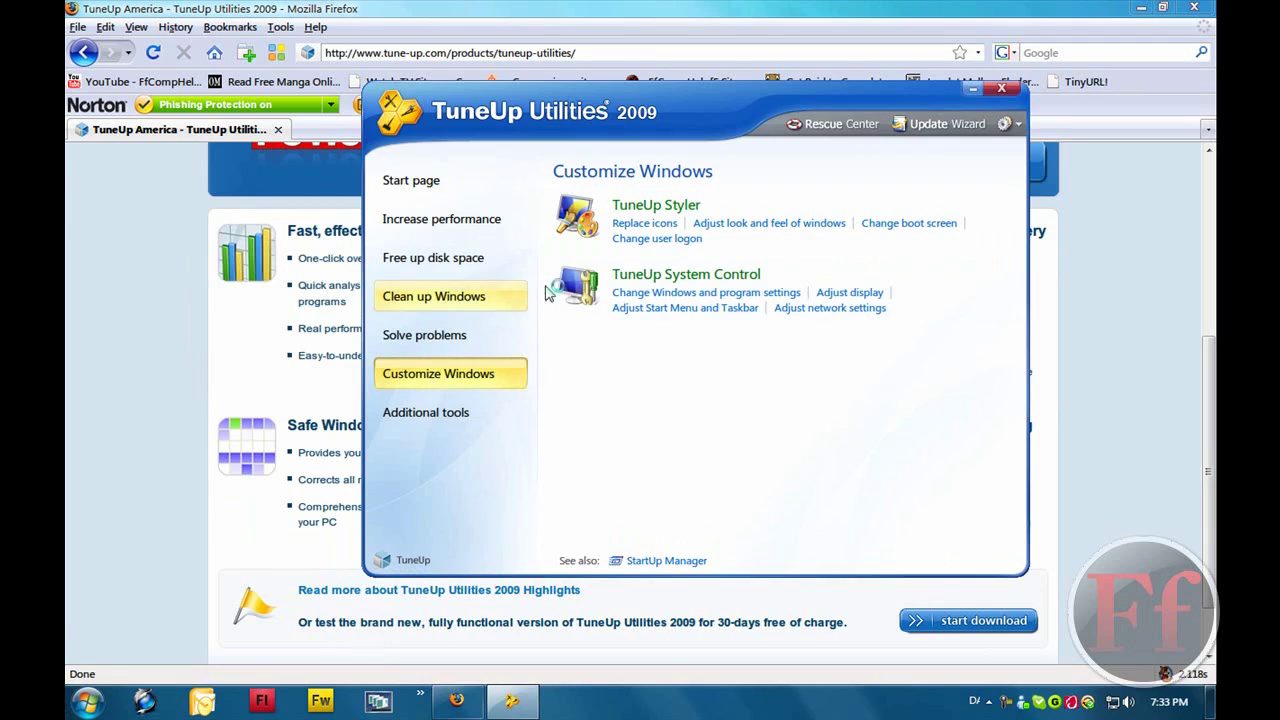
# View TuneUp Styler's boot screen customization and its new boot screen creator, closing the creator without choosing an image.
pyautogui.click(775, 225)
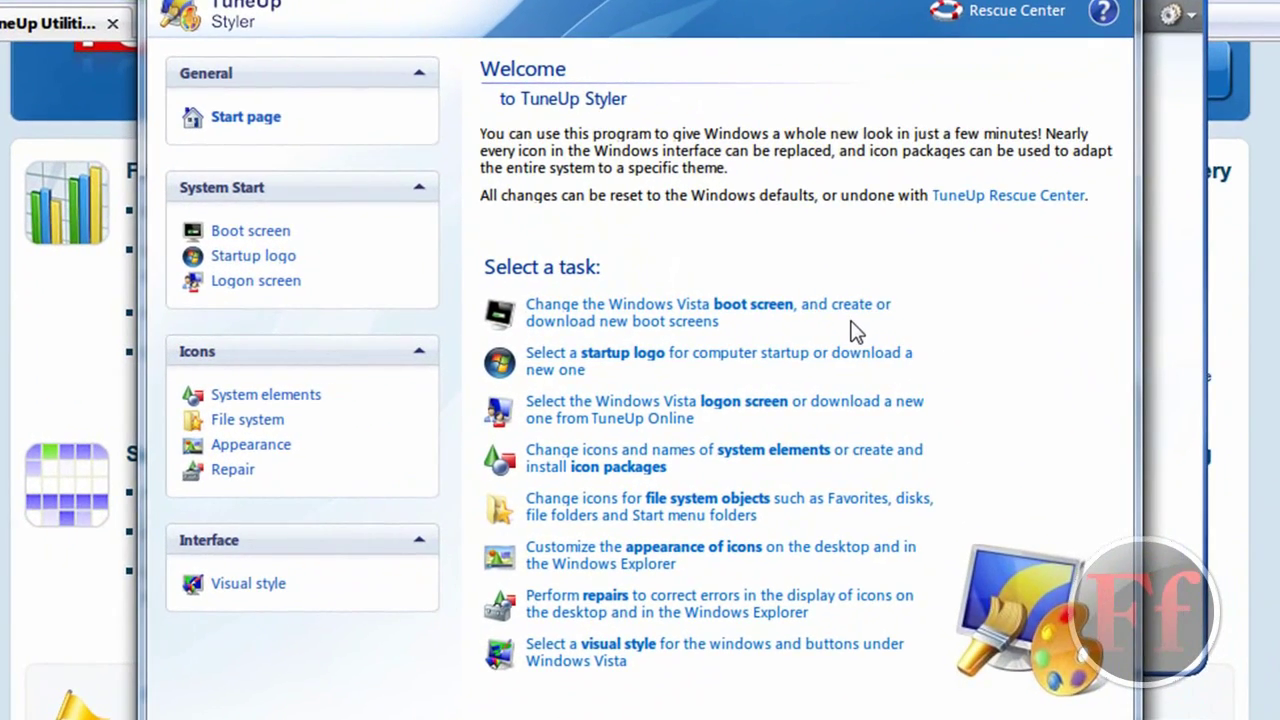
pyautogui.click(722, 310)
pyautogui.click(714, 318)
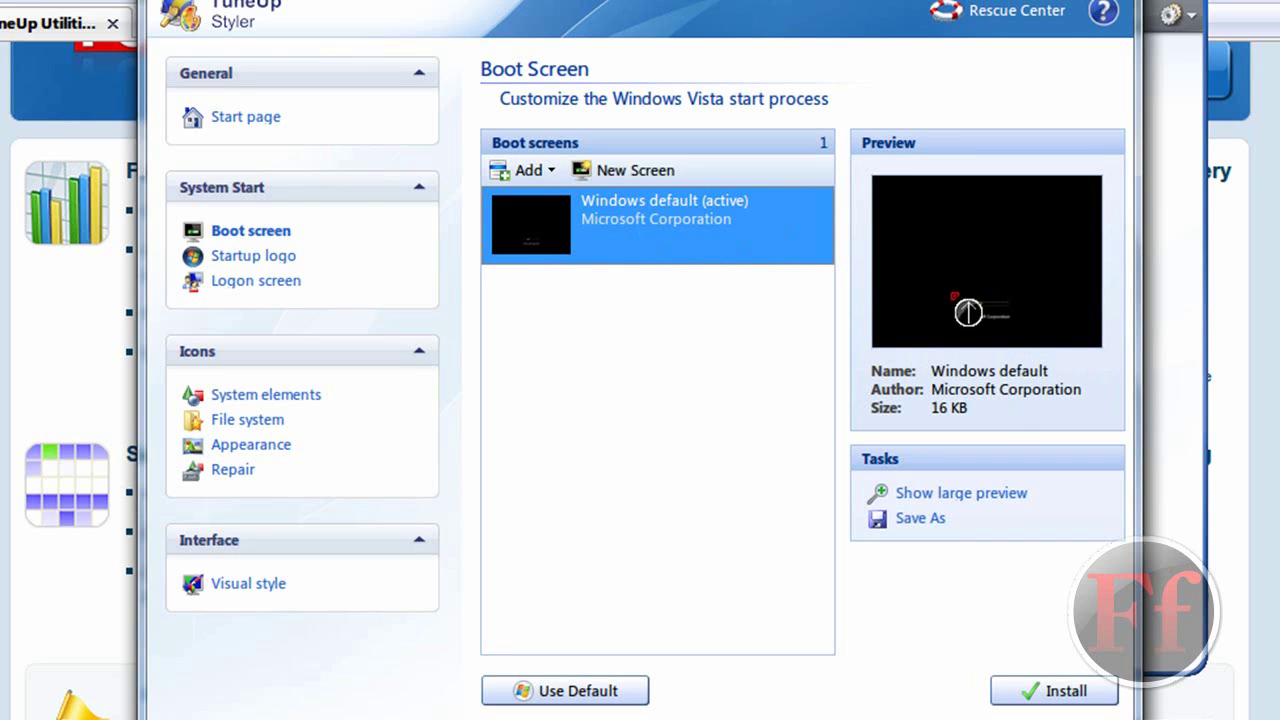
pyautogui.click(651, 173)
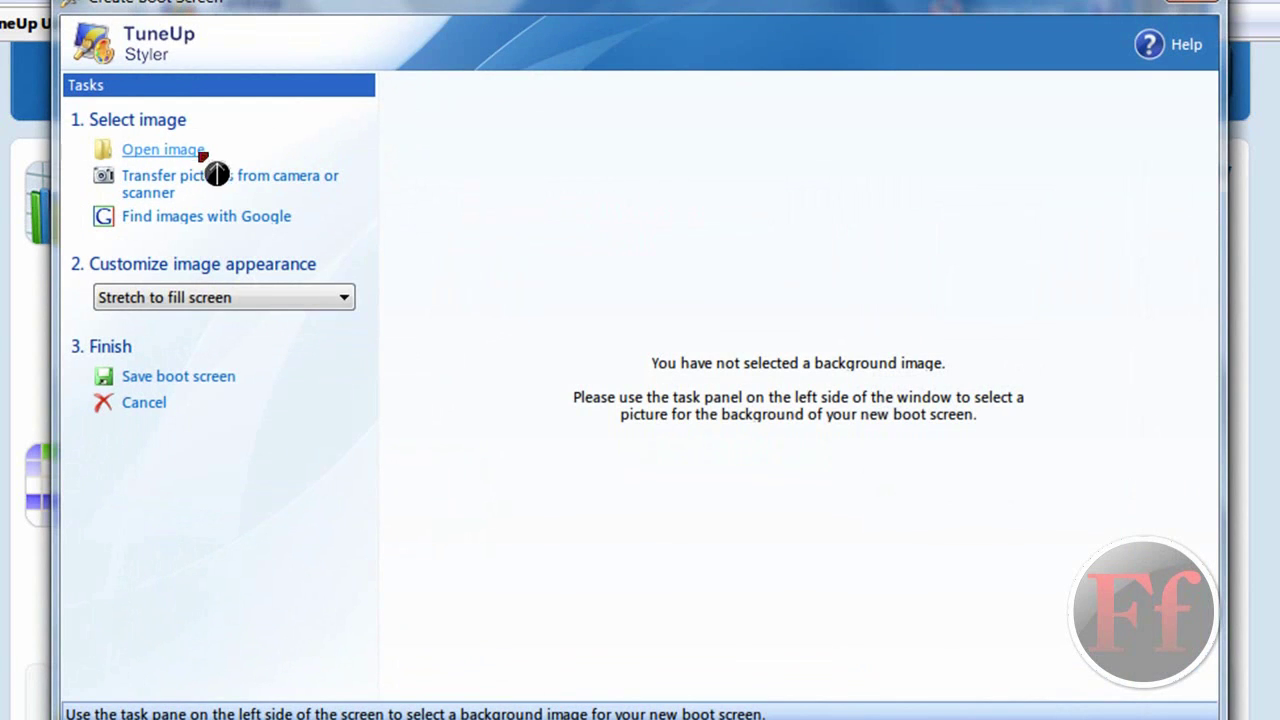
pyautogui.click(1185, 5)
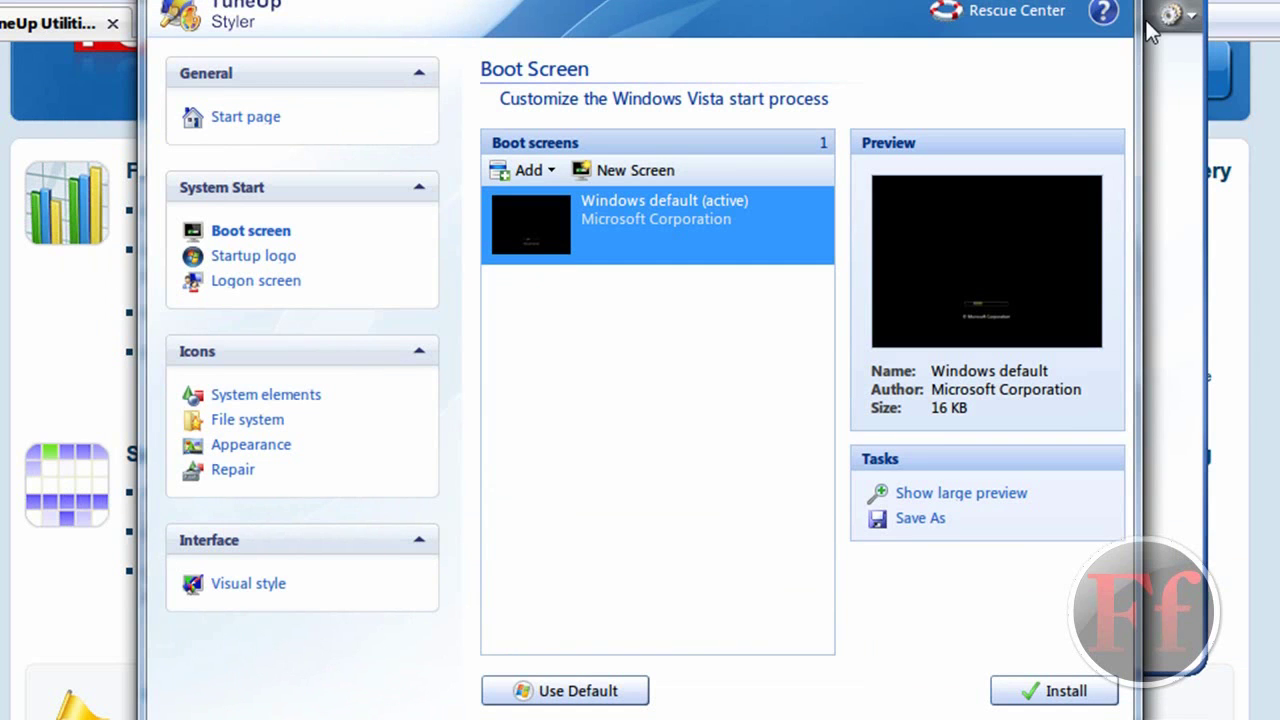
# View the startup logos, logon screens and the image picker for a new logon screen, leaving without creating one.
pyautogui.click(265, 258)
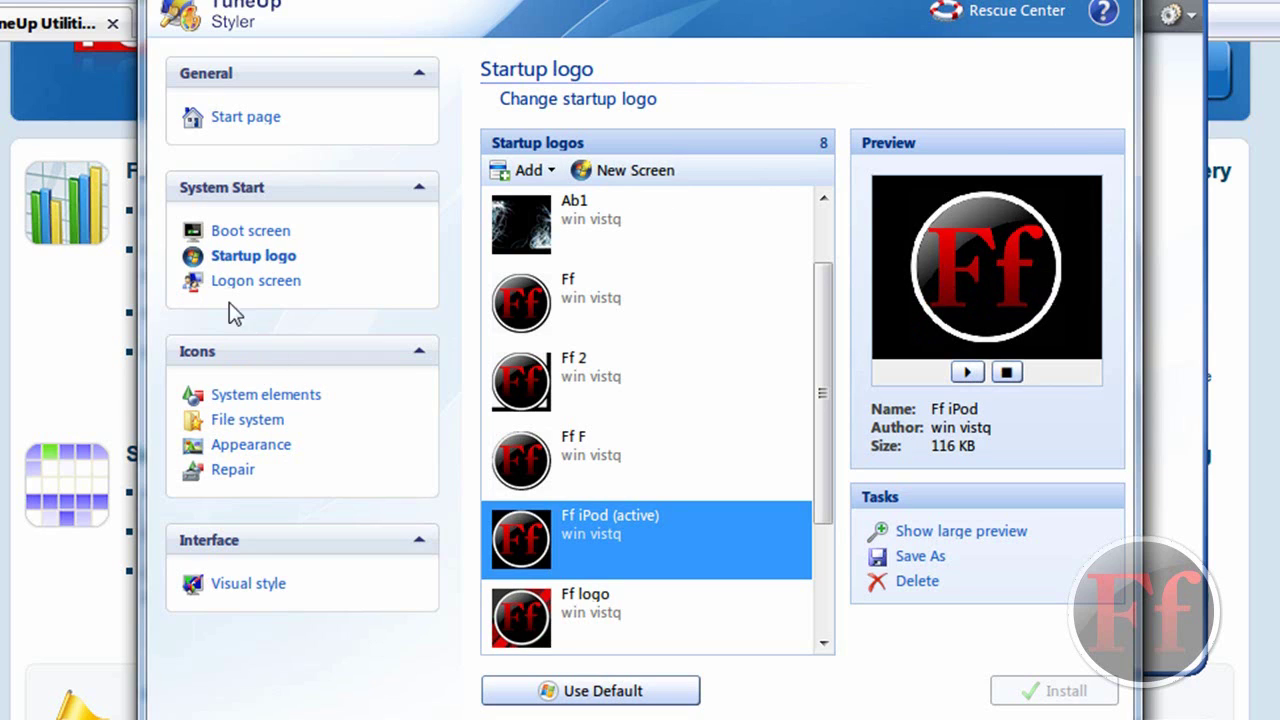
pyautogui.click(250, 284)
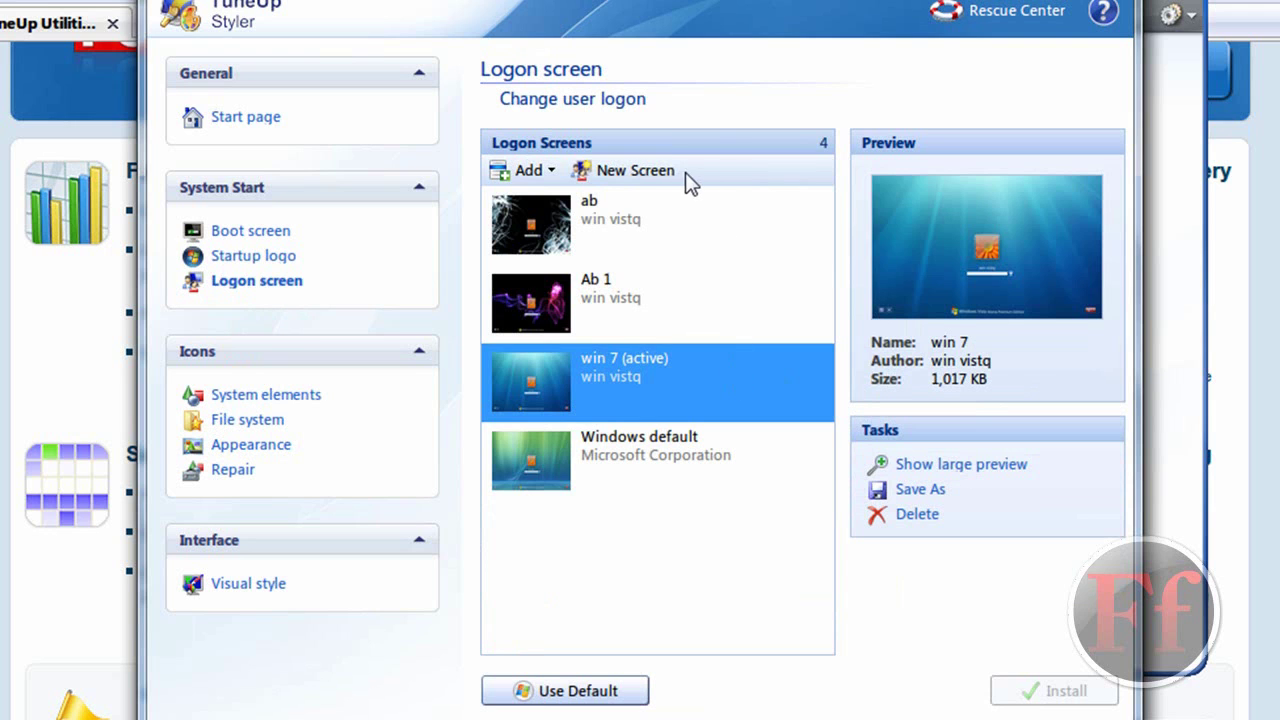
pyautogui.click(646, 178)
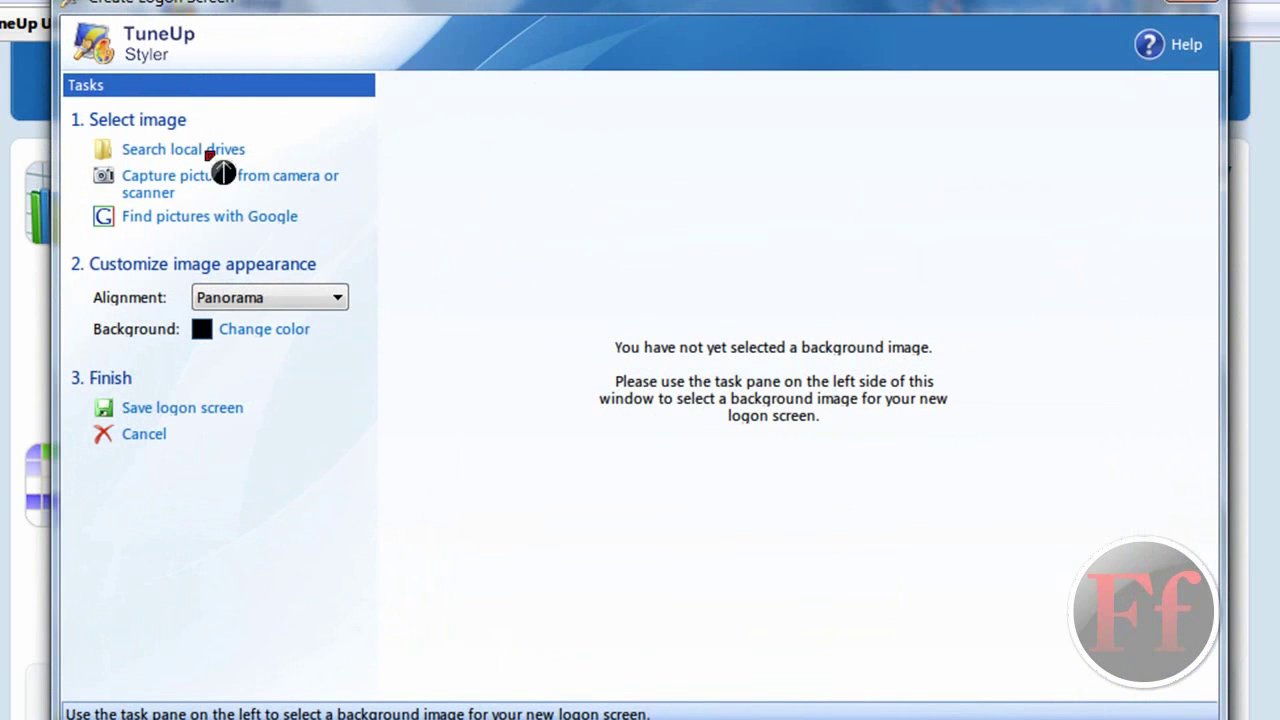
pyautogui.click(124, 149)
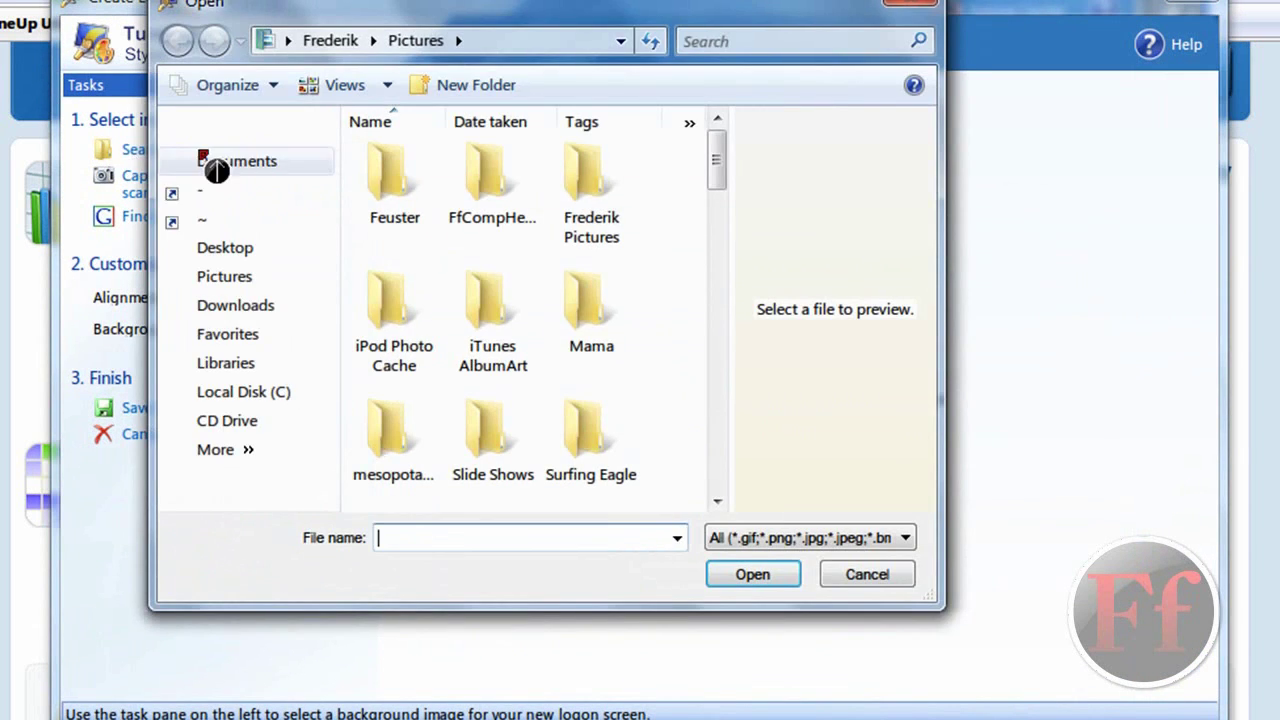
pyautogui.click(843, 576)
pyautogui.click(1150, 12)
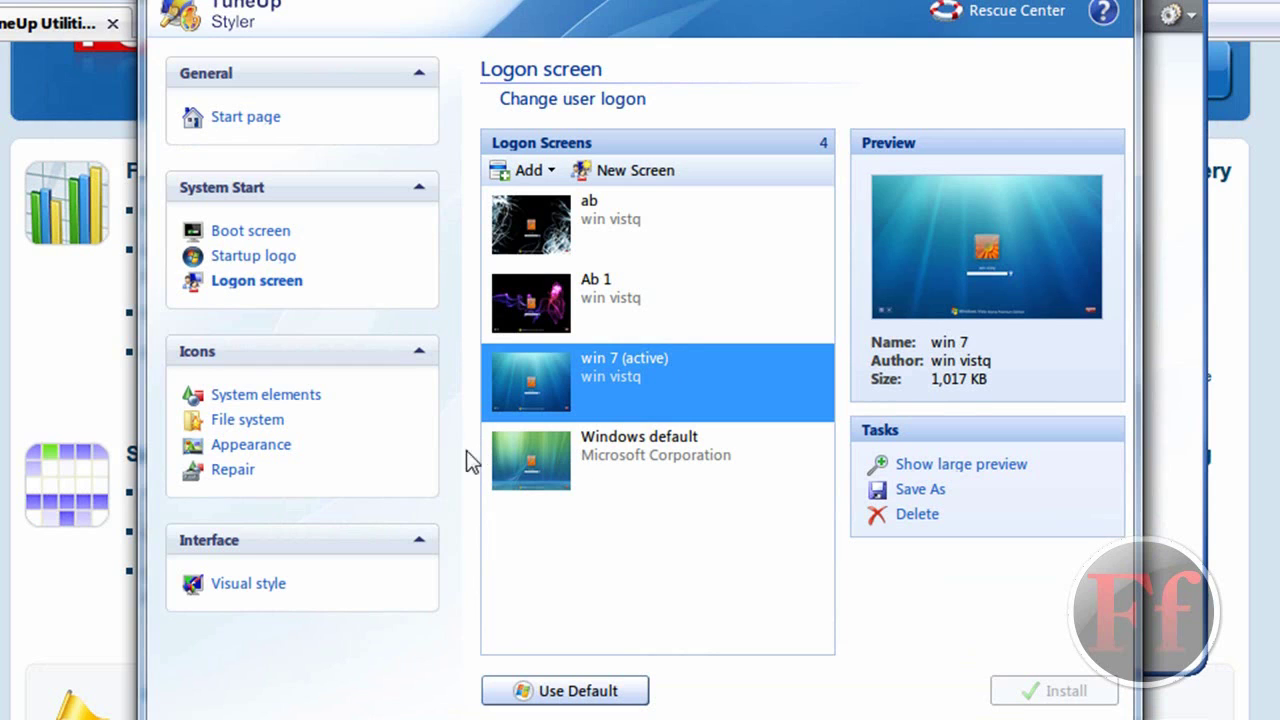
# Look over the system element icons for the desktop, Start menu and Explorer.
pyautogui.click(310, 398)
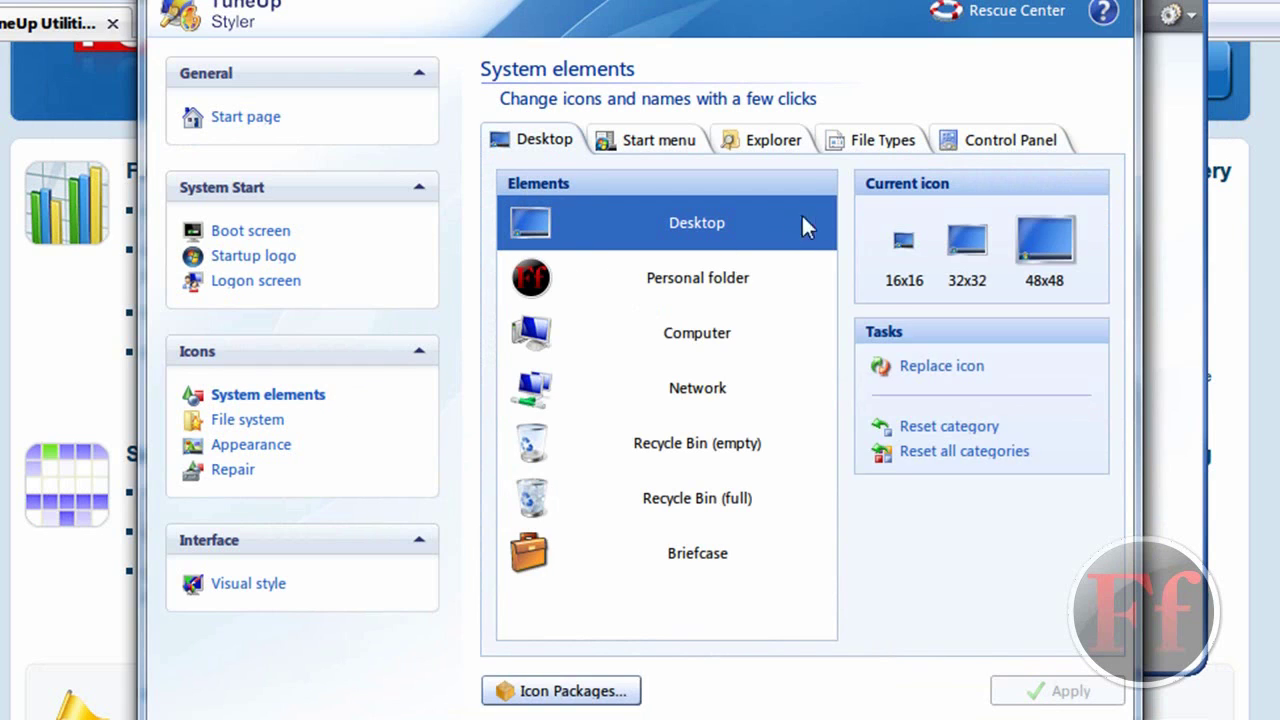
pyautogui.click(702, 268)
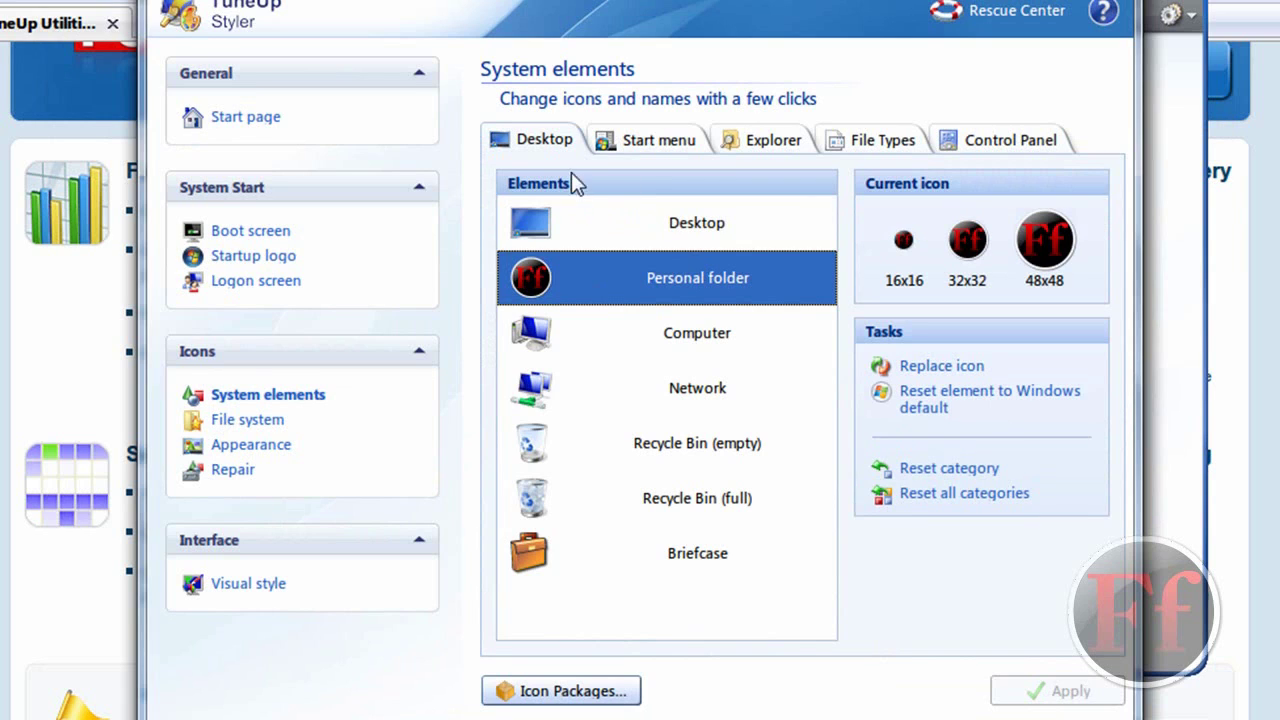
pyautogui.click(622, 148)
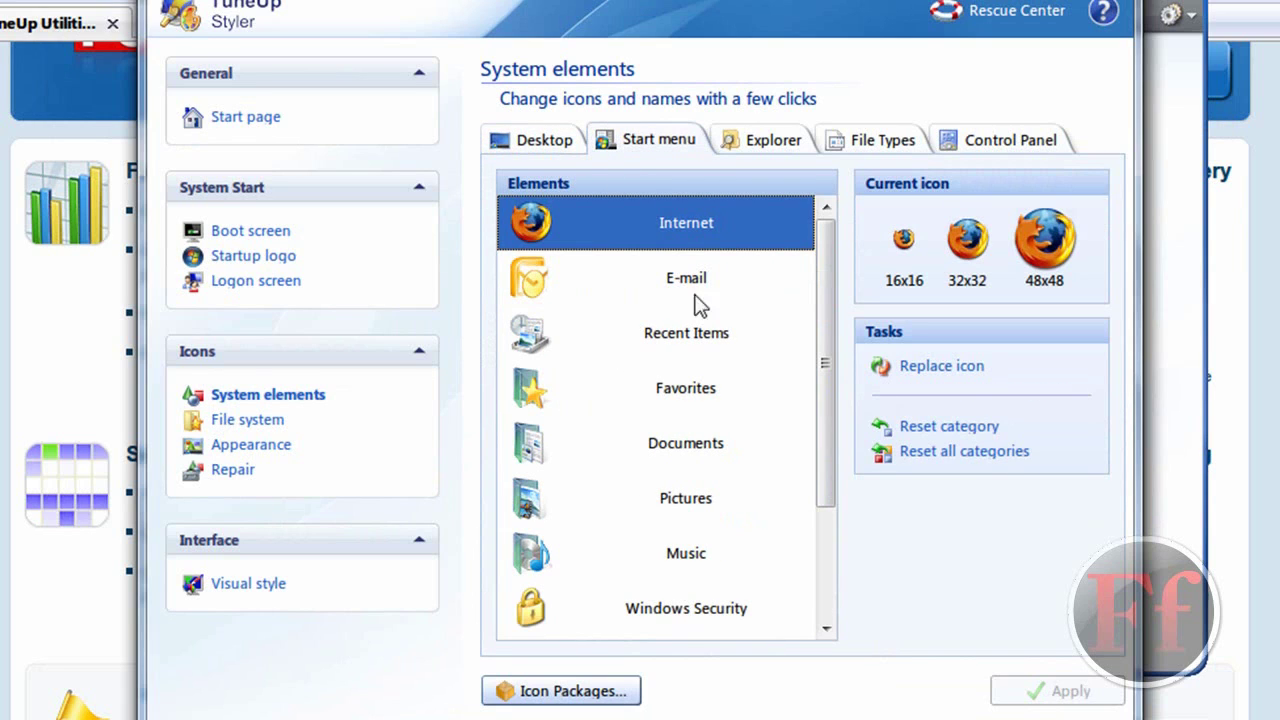
pyautogui.click(762, 144)
pyautogui.click(695, 145)
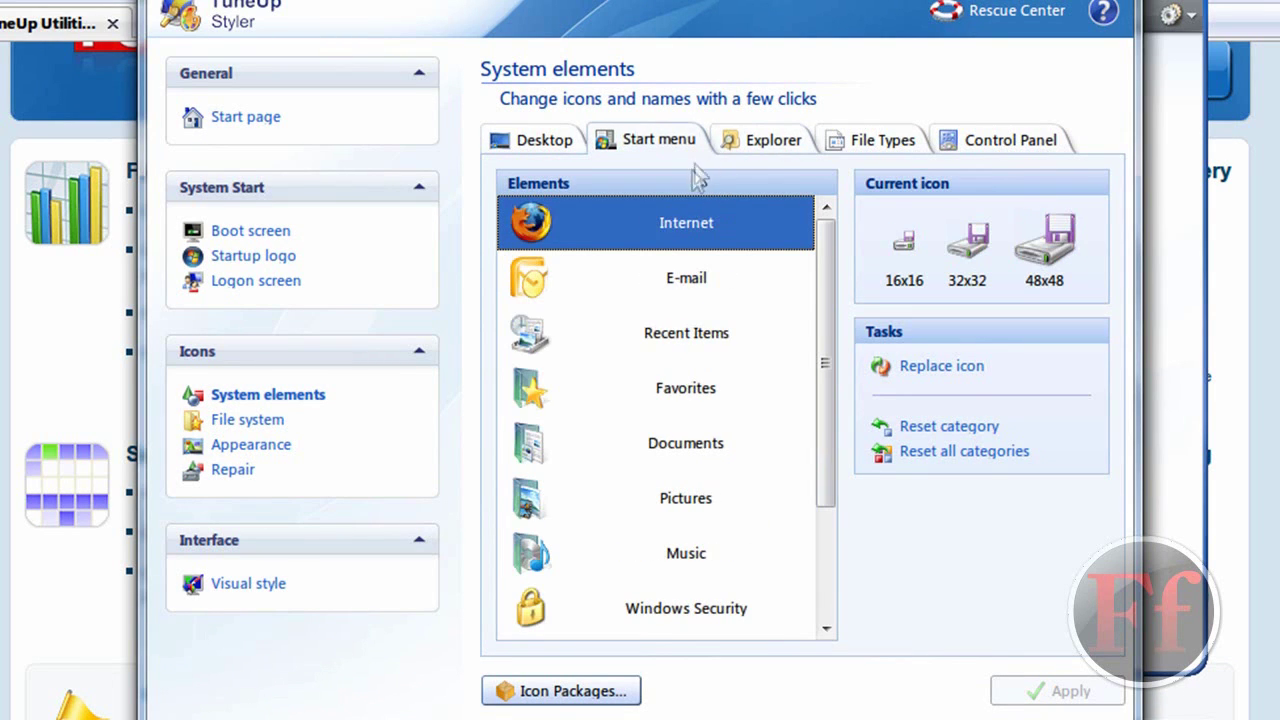
# Begin replacing the Start menu's Favorites icon and look through the Windows 7 Icon Pack folder for an icon file.
pyautogui.click(640, 335)
pyautogui.click(625, 398)
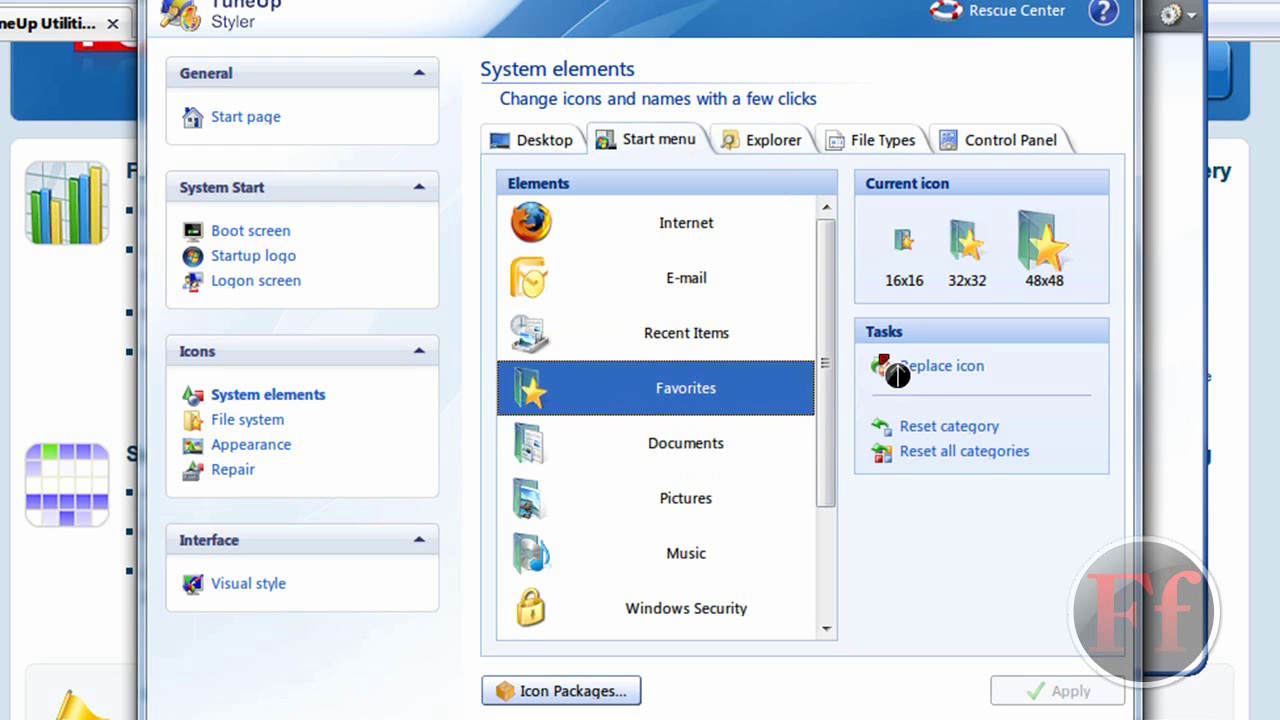
pyautogui.click(930, 366)
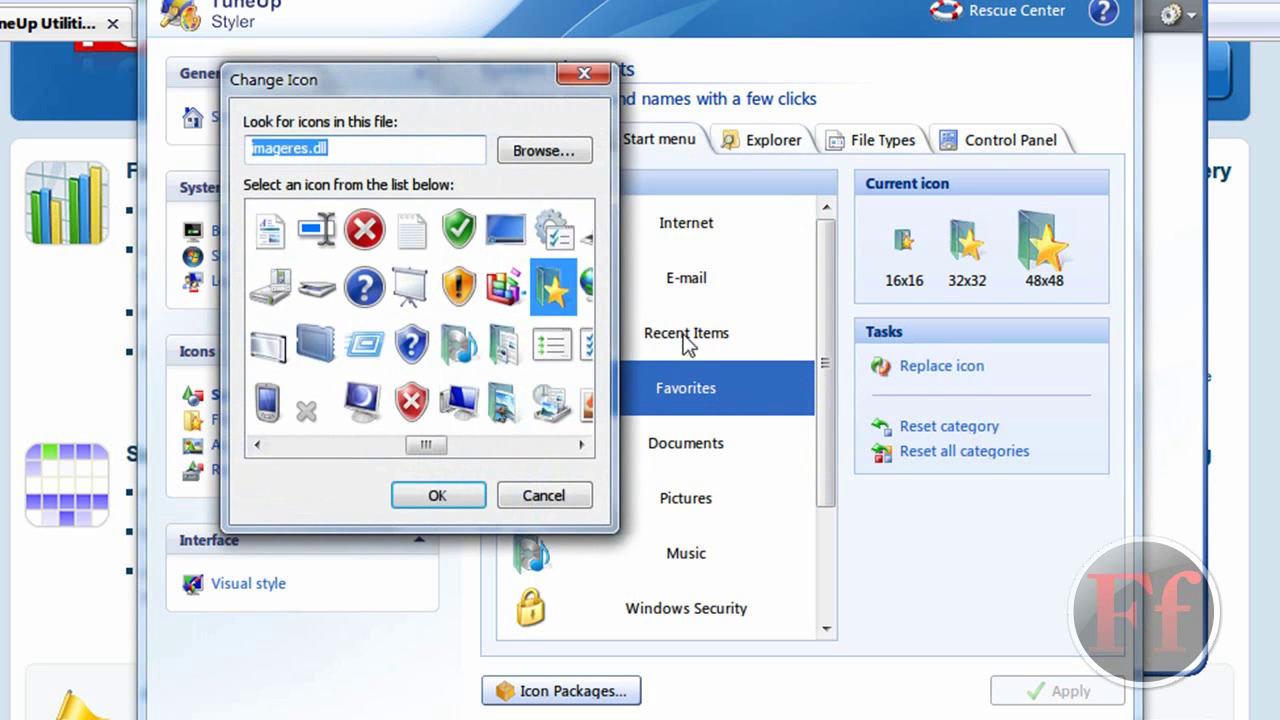
pyautogui.click(560, 158)
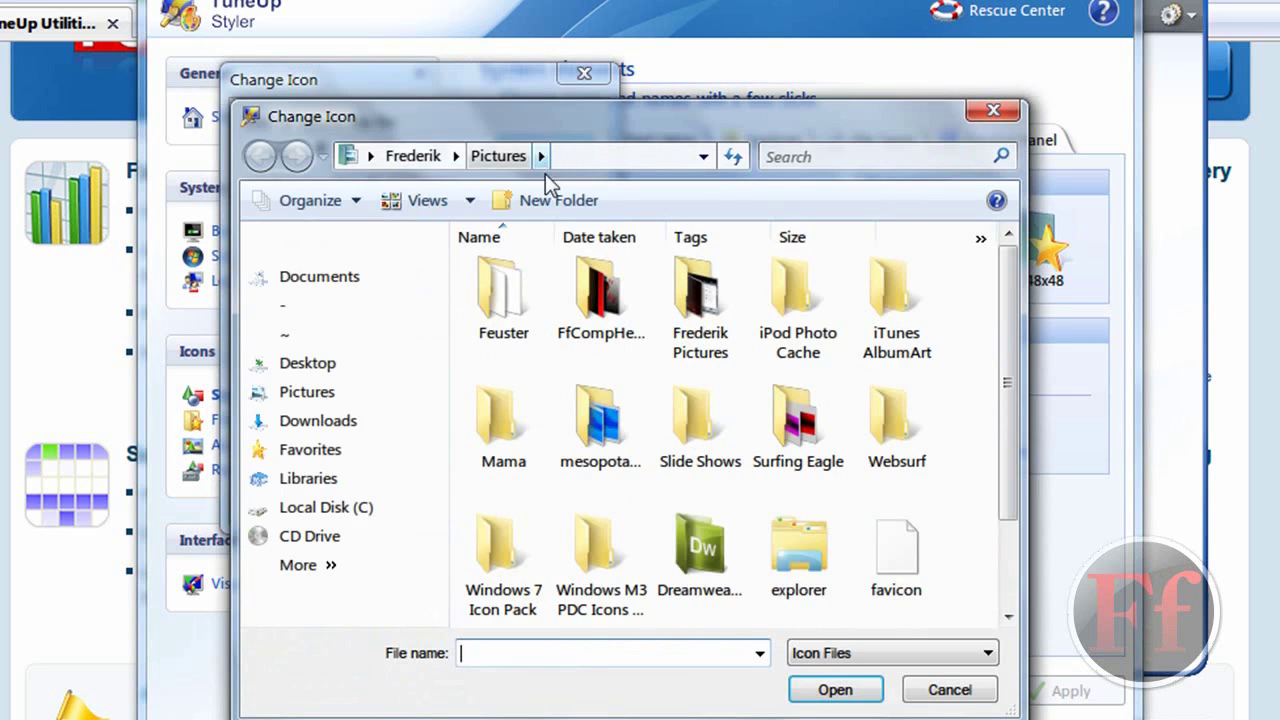
pyautogui.doubleClick(525, 528)
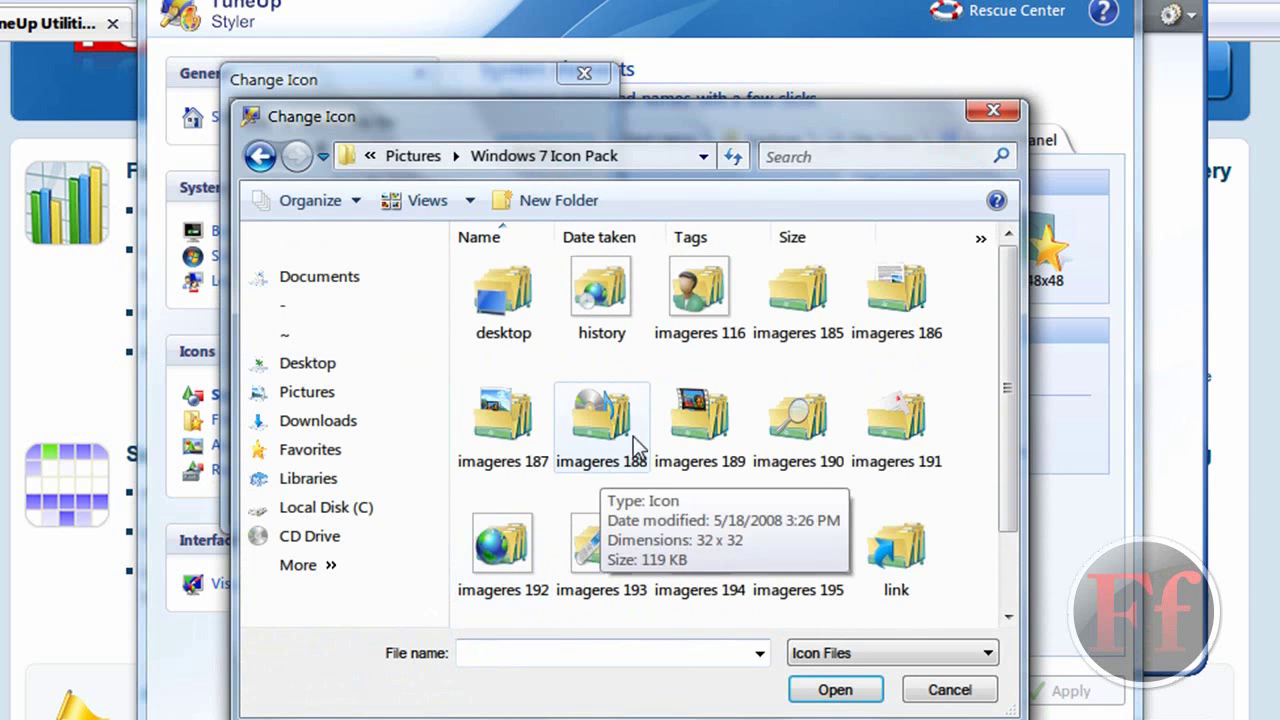
pyautogui.press('BackSpace')
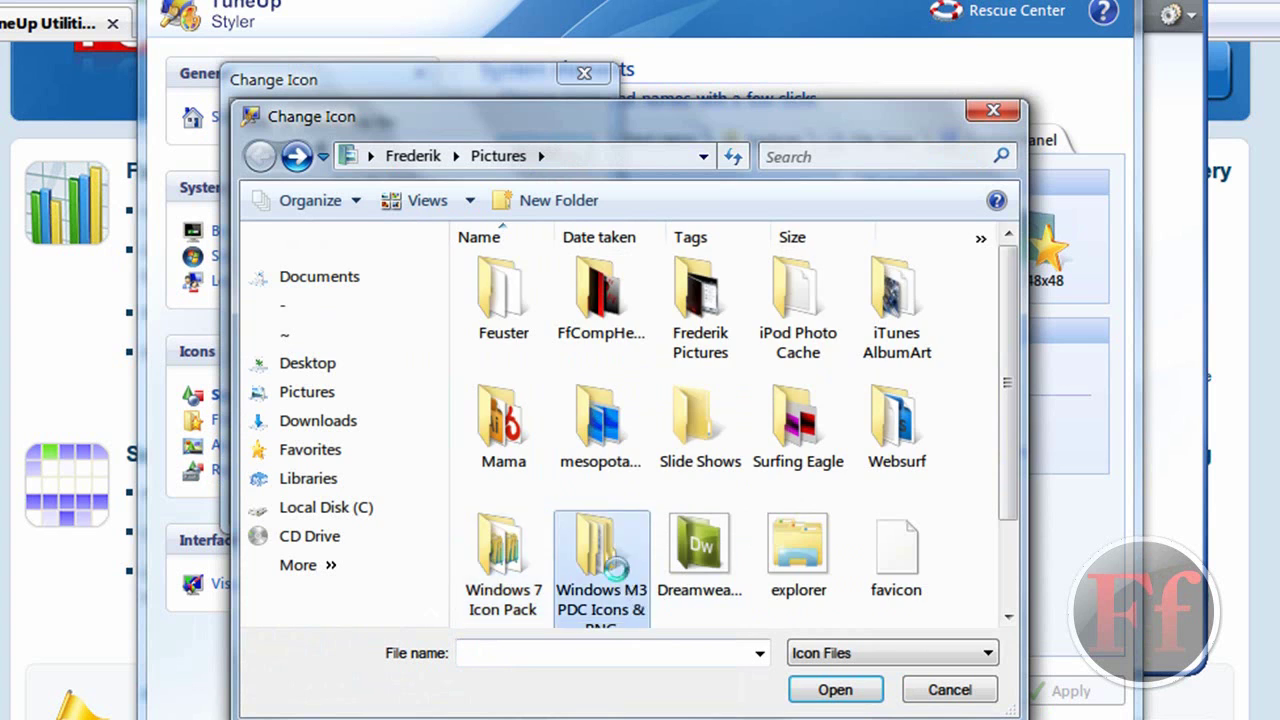
# Set the Favorites icon to the gold star from the Icons folder in Windows M3 PDC Icons & PNG and apply the change.
pyautogui.doubleClick(600, 555)
pyautogui.doubleClick(505, 300)
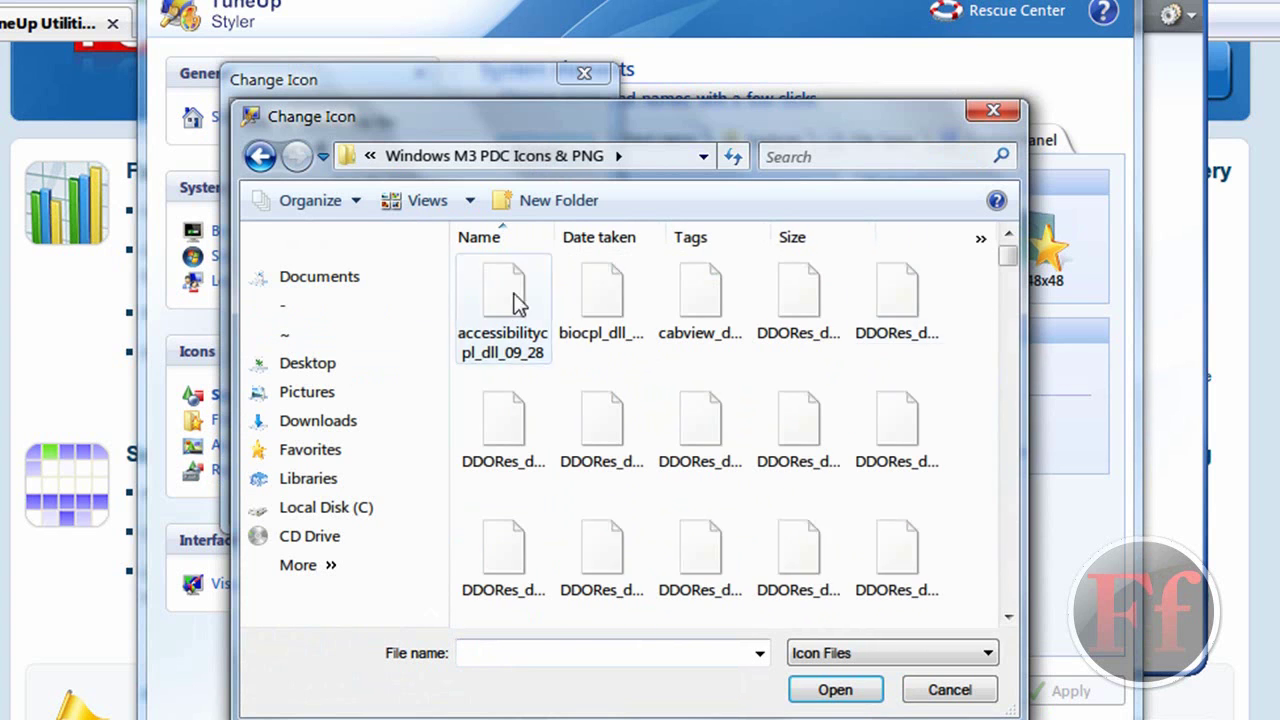
pyautogui.moveTo(1007, 255); pyautogui.dragTo(1009, 397)
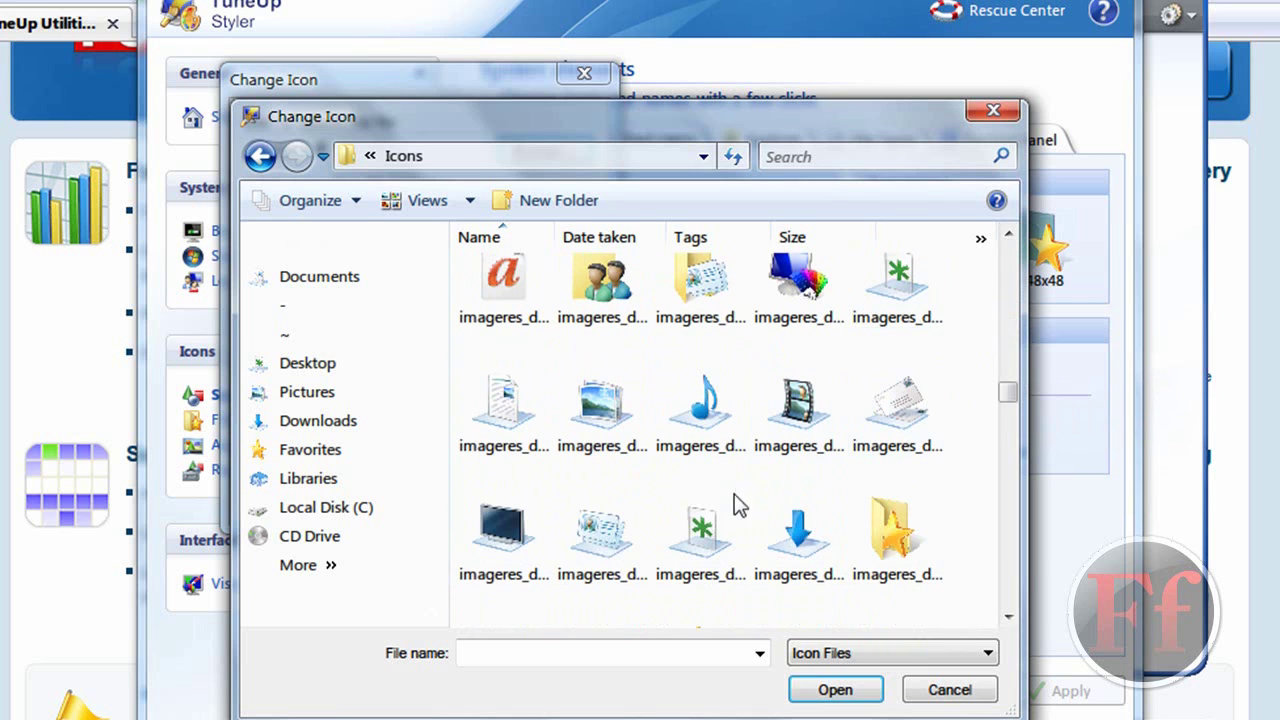
pyautogui.click(1008, 616)
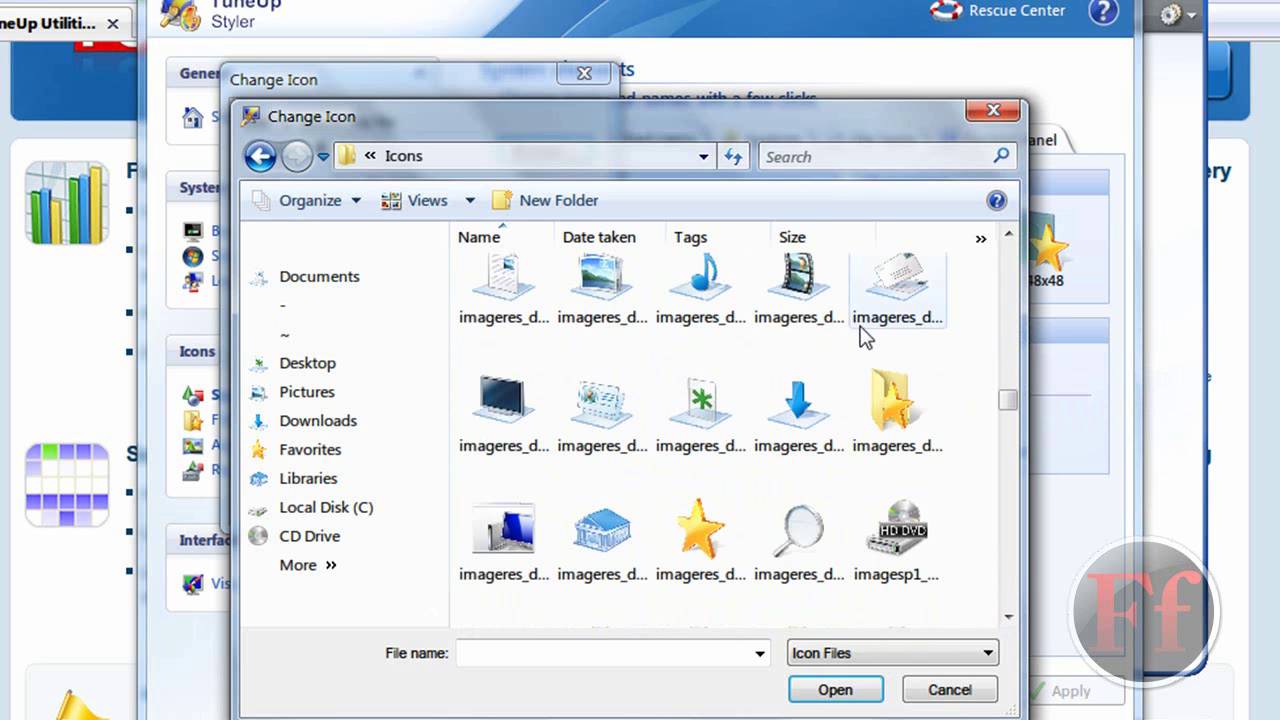
pyautogui.doubleClick(697, 540)
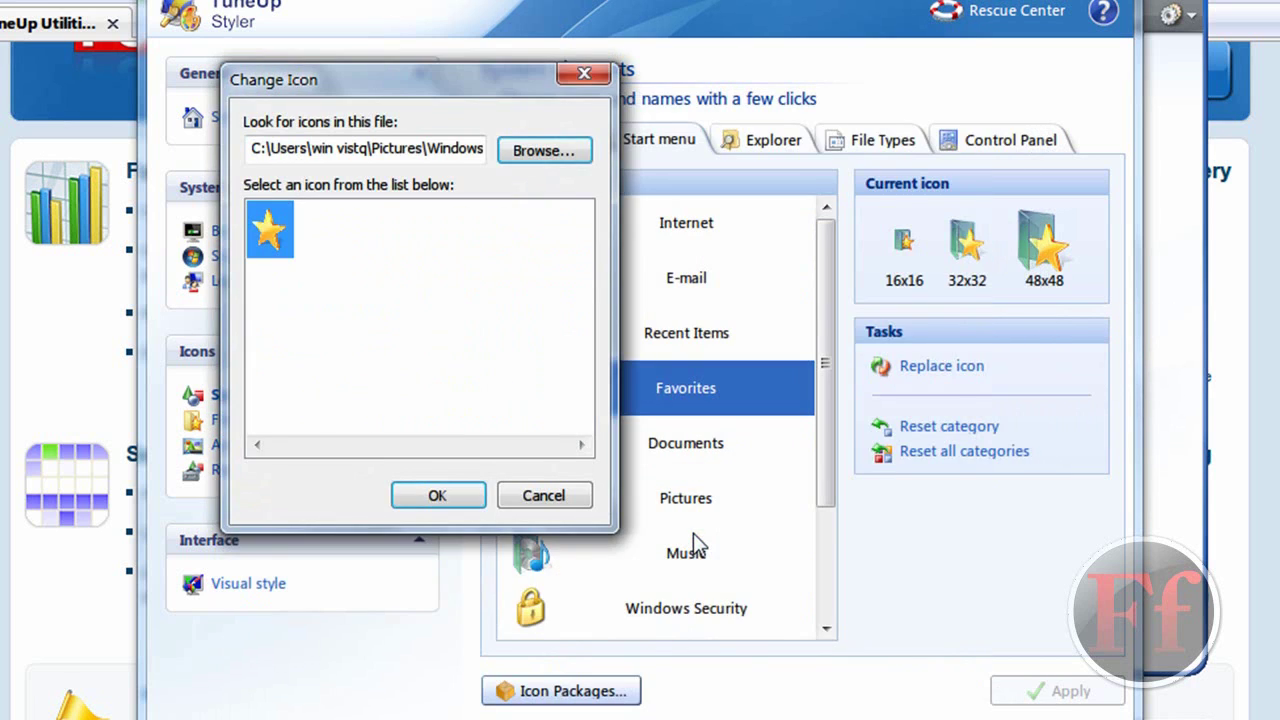
pyautogui.click(484, 506)
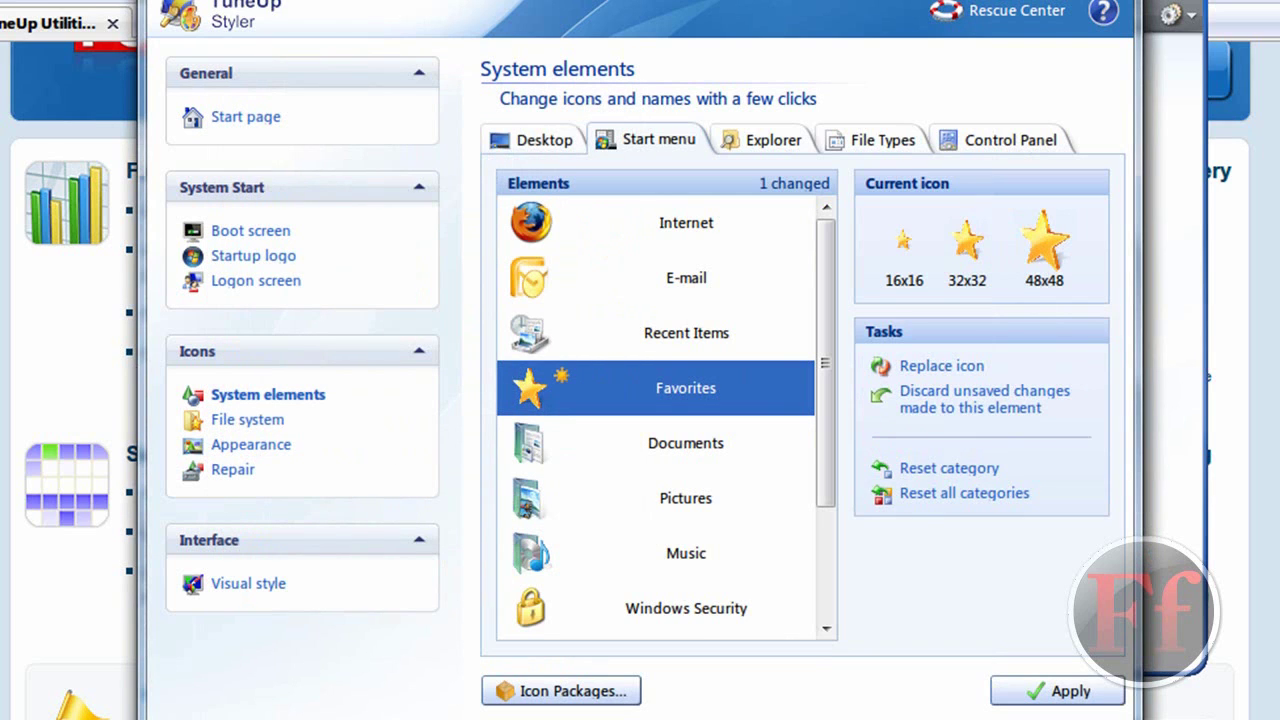
pyautogui.click(1012, 684)
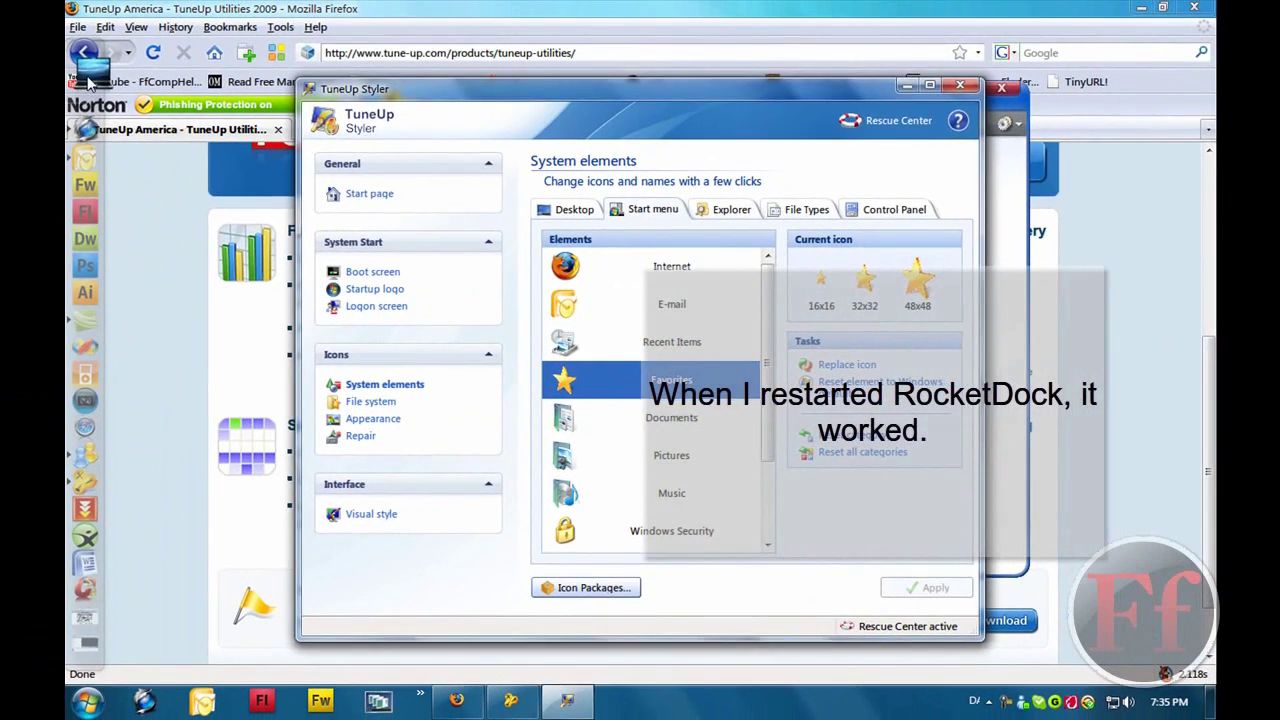
# Check the Favorites icon in the dock's personal folder stack and in its folder window, and close the window.
pyautogui.click(88, 78)
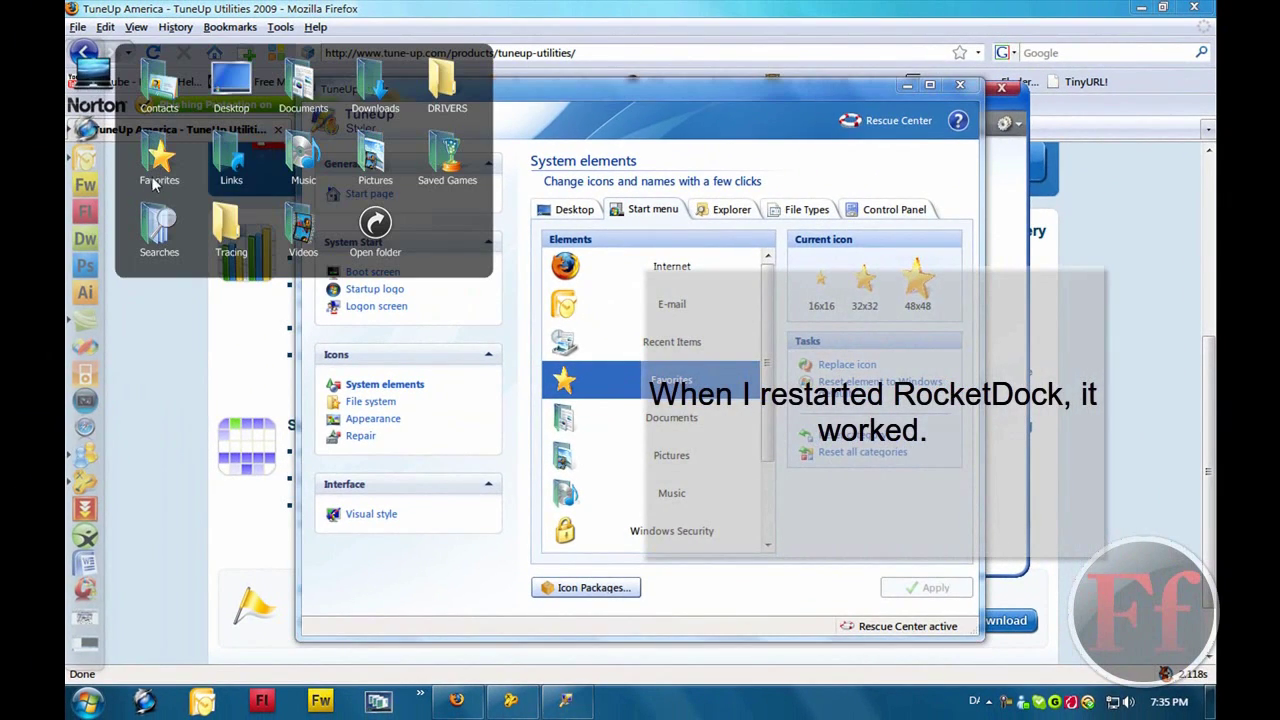
pyautogui.click(384, 234)
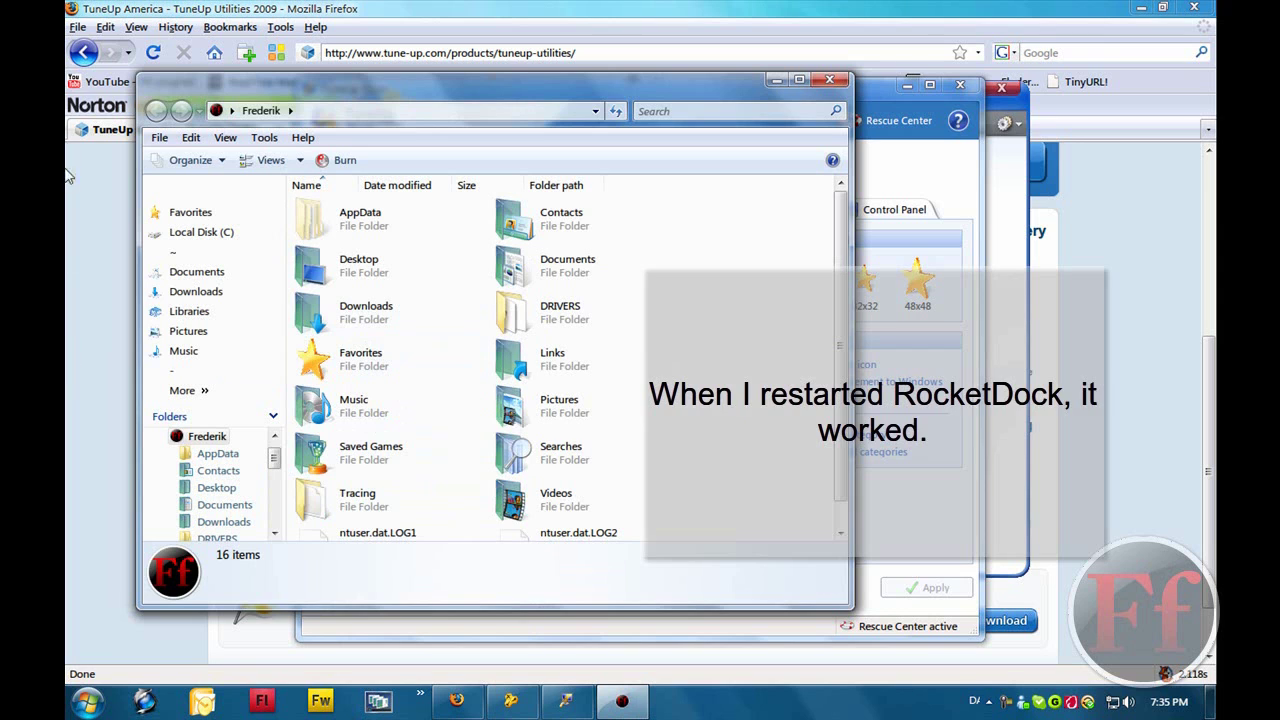
pyautogui.click(88, 76)
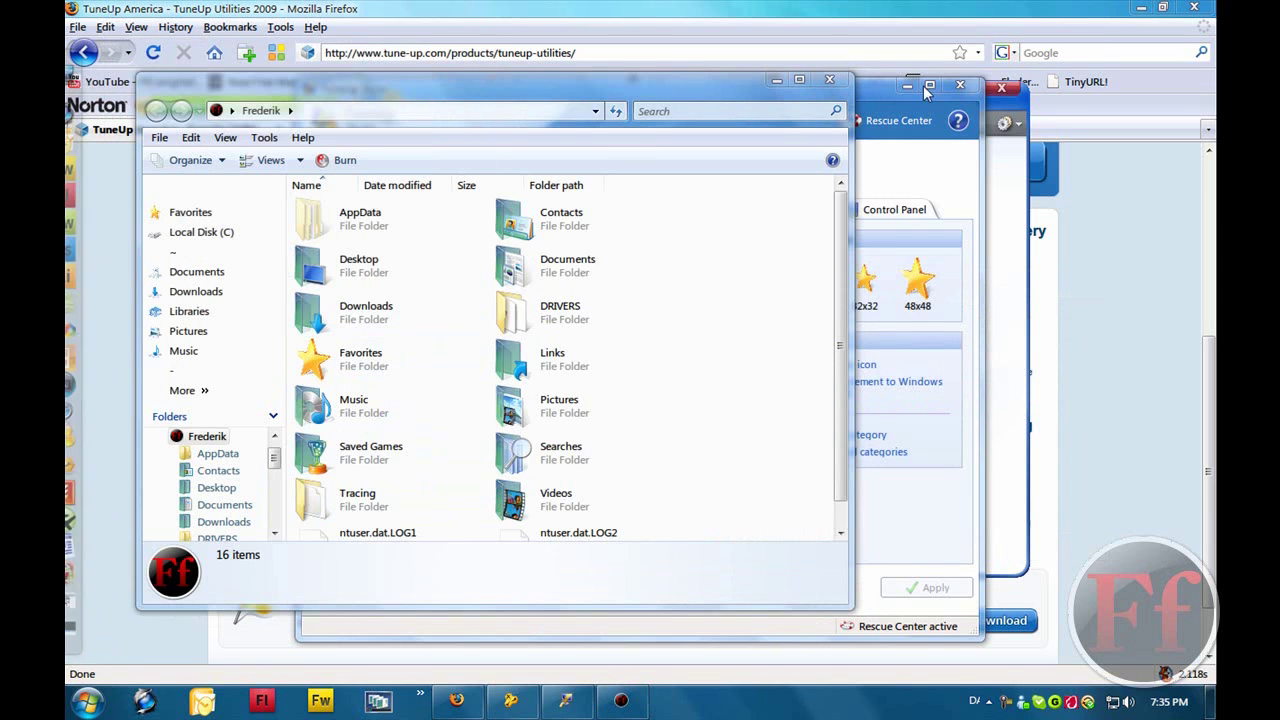
pyautogui.click(827, 83)
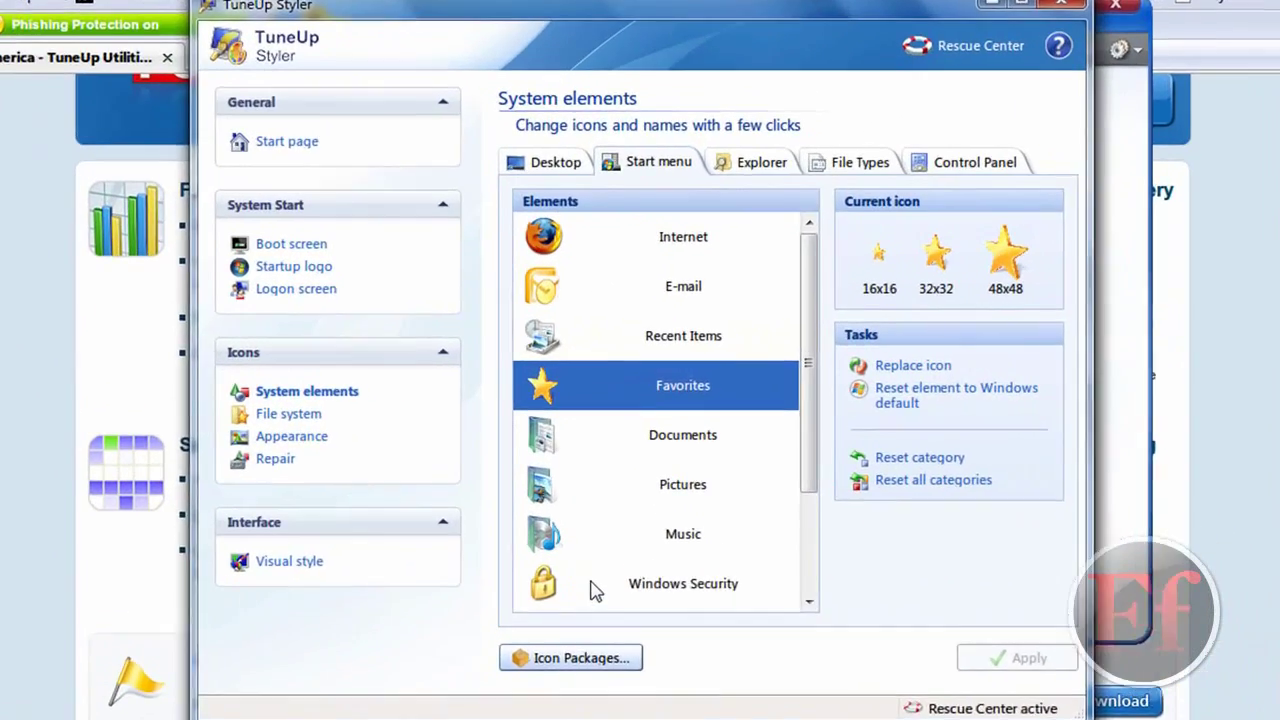
# Examine the Windows Security, Pictures and Music entries among the Start menu's system element icons.
pyautogui.click(602, 541)
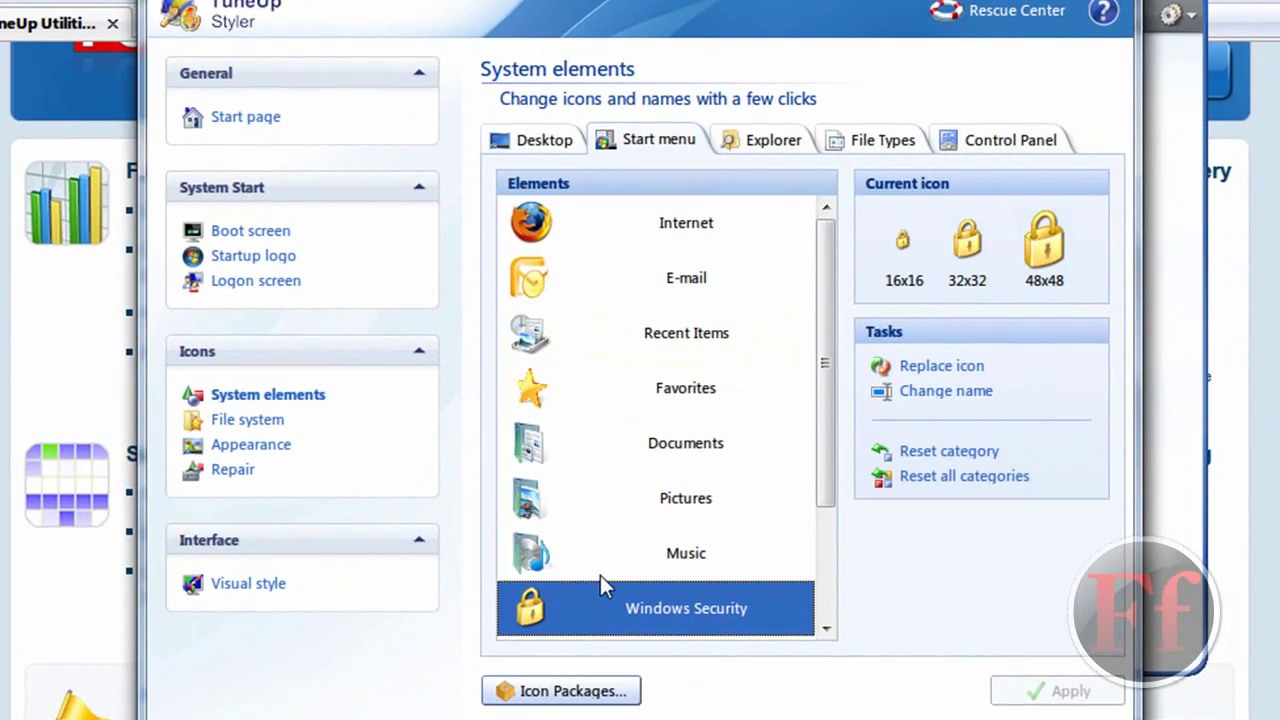
pyautogui.click(617, 506)
pyautogui.click(632, 538)
pyautogui.click(634, 597)
# Look over the icon repair, appearance and file system pages of TuneUp Styler, and close it.
pyautogui.click(238, 474)
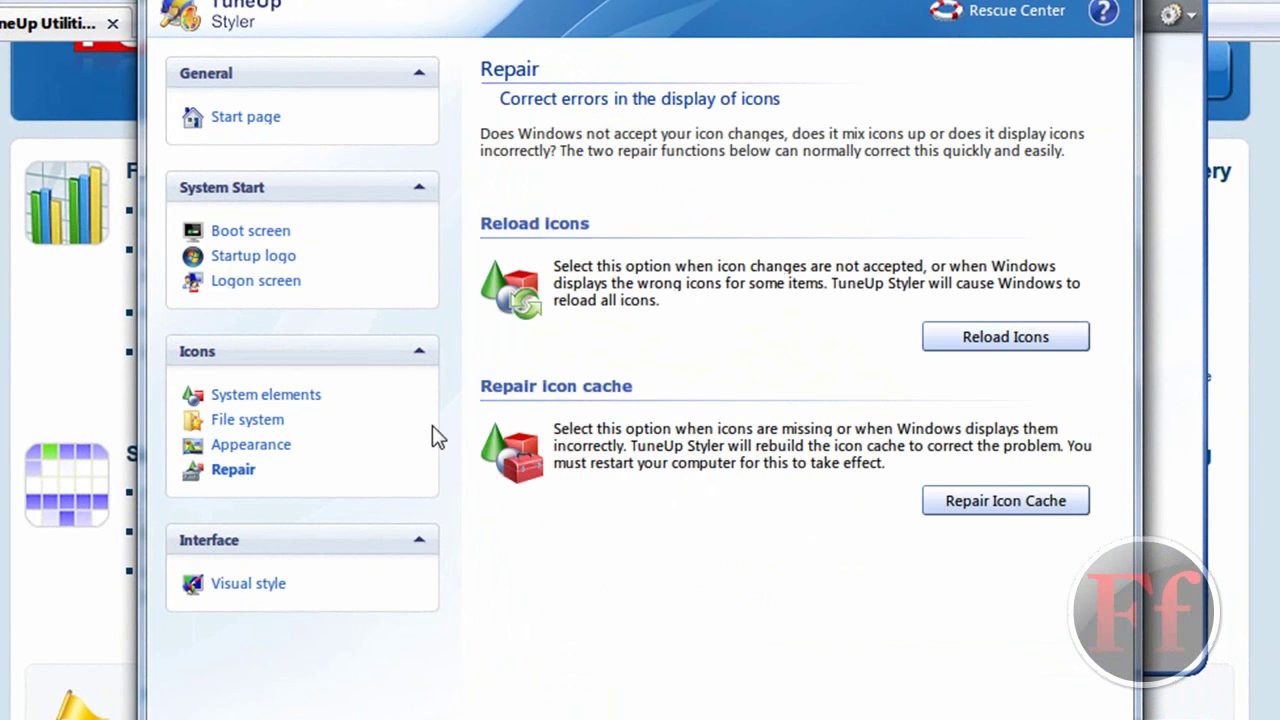
pyautogui.click(243, 451)
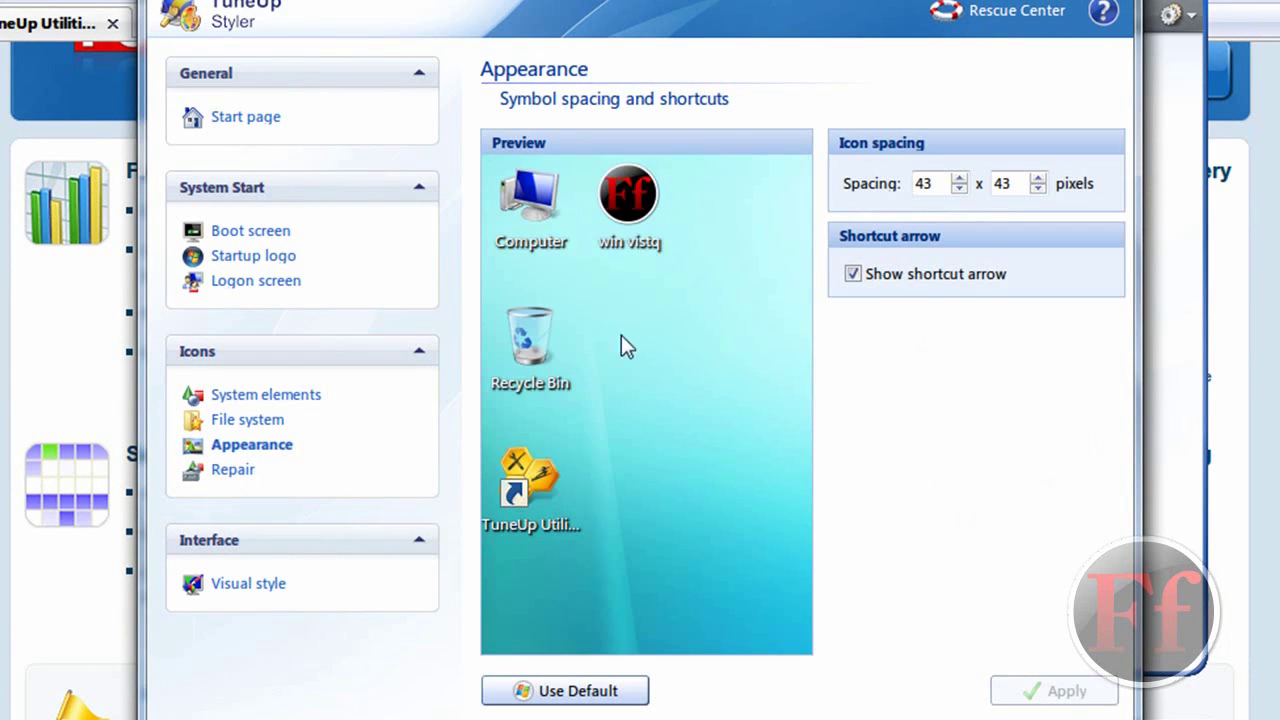
pyautogui.click(272, 424)
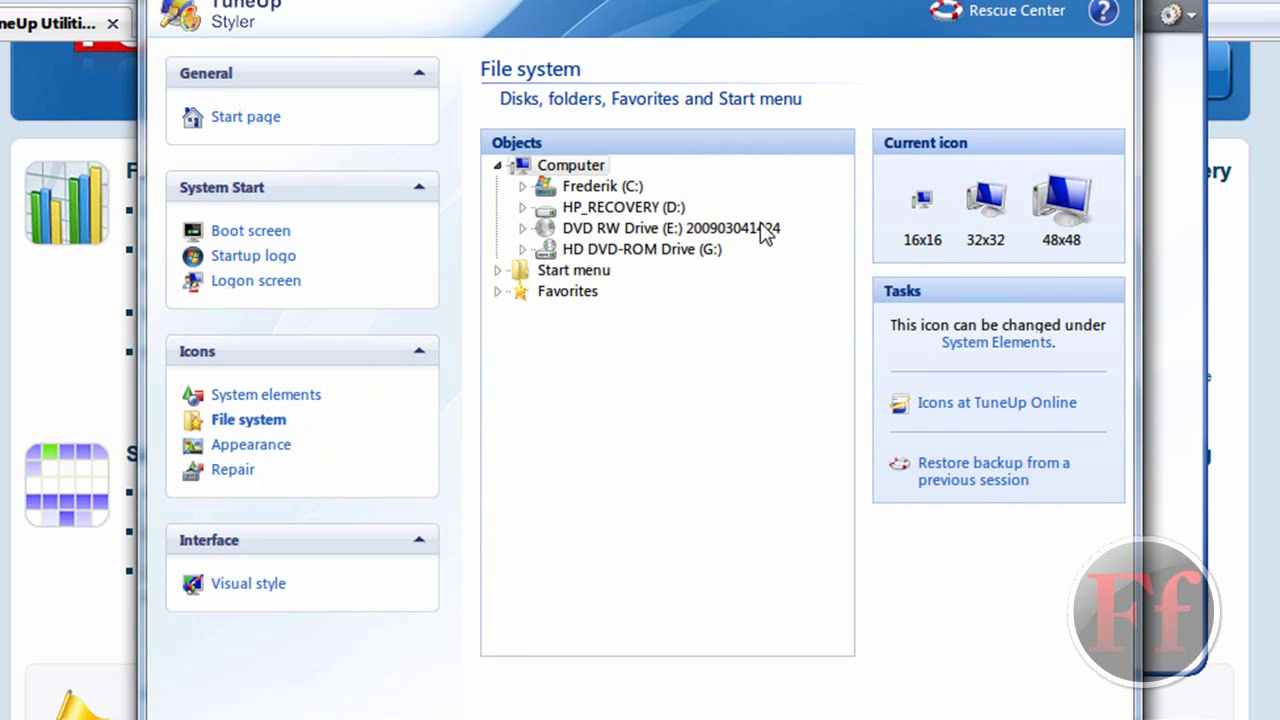
pyautogui.click(962, 404)
pyautogui.hotkey('alt', 'F4')
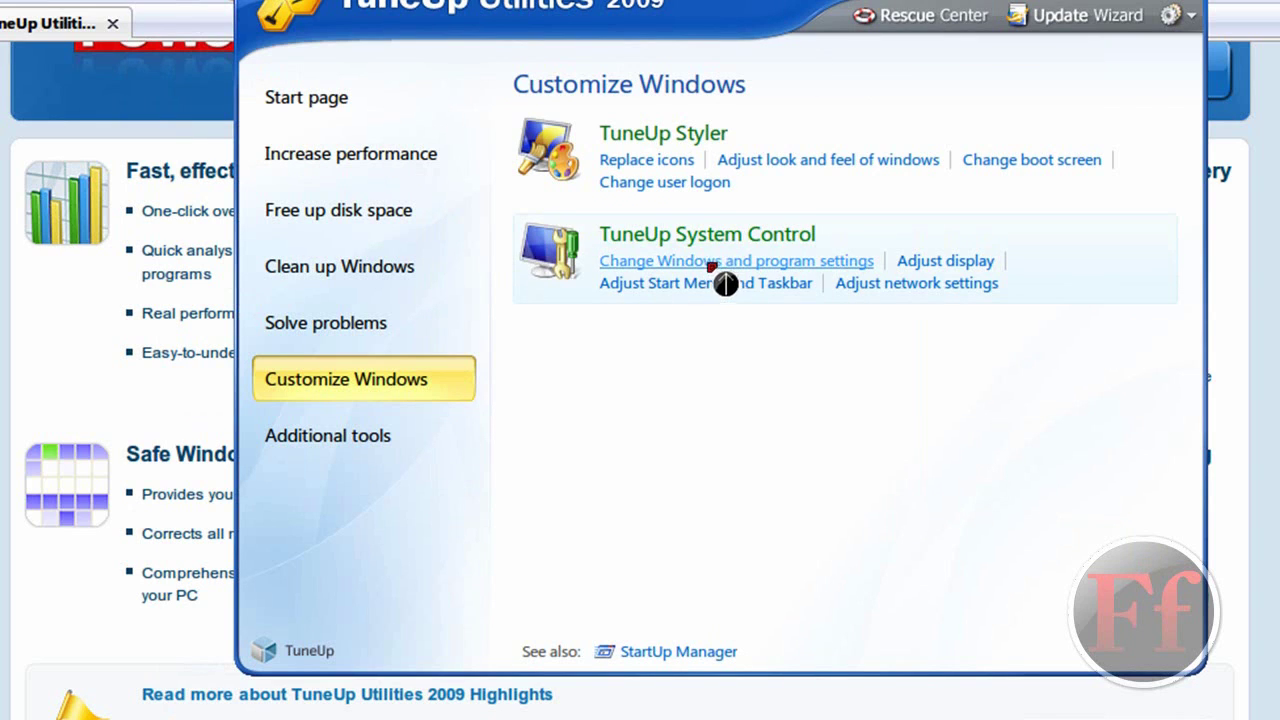
# Look over the general Start Menu settings in TuneUp System Control and leave without making changes.
pyautogui.click(795, 284)
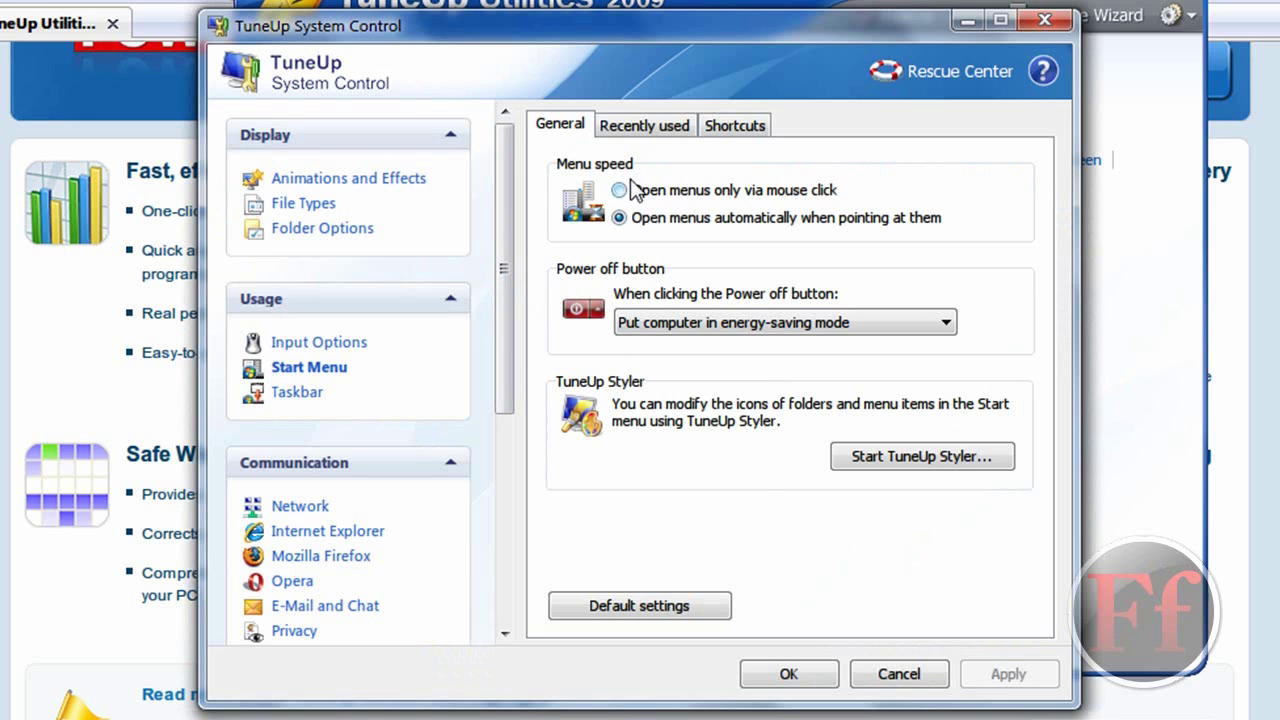
pyautogui.click(905, 680)
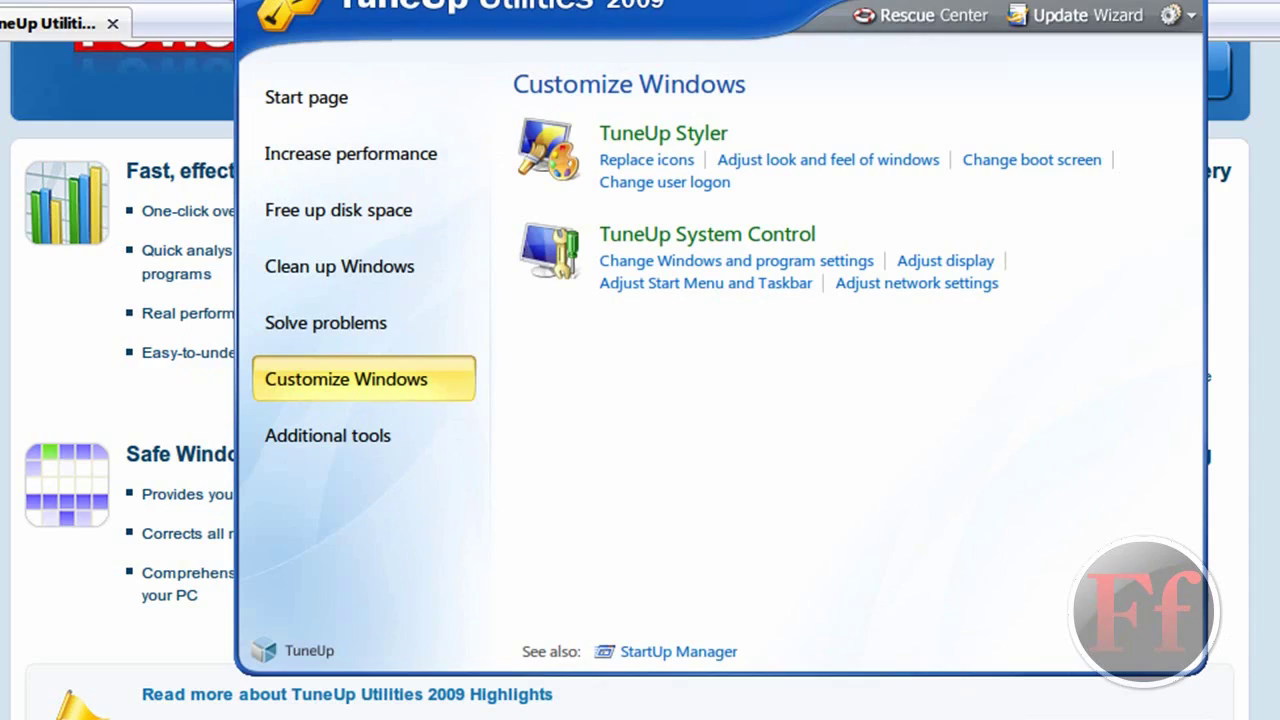
# Close the Firefox browser and reposition the TuneUp Utilities window on the desktop.
pyautogui.hotkey('alt', 'F4')
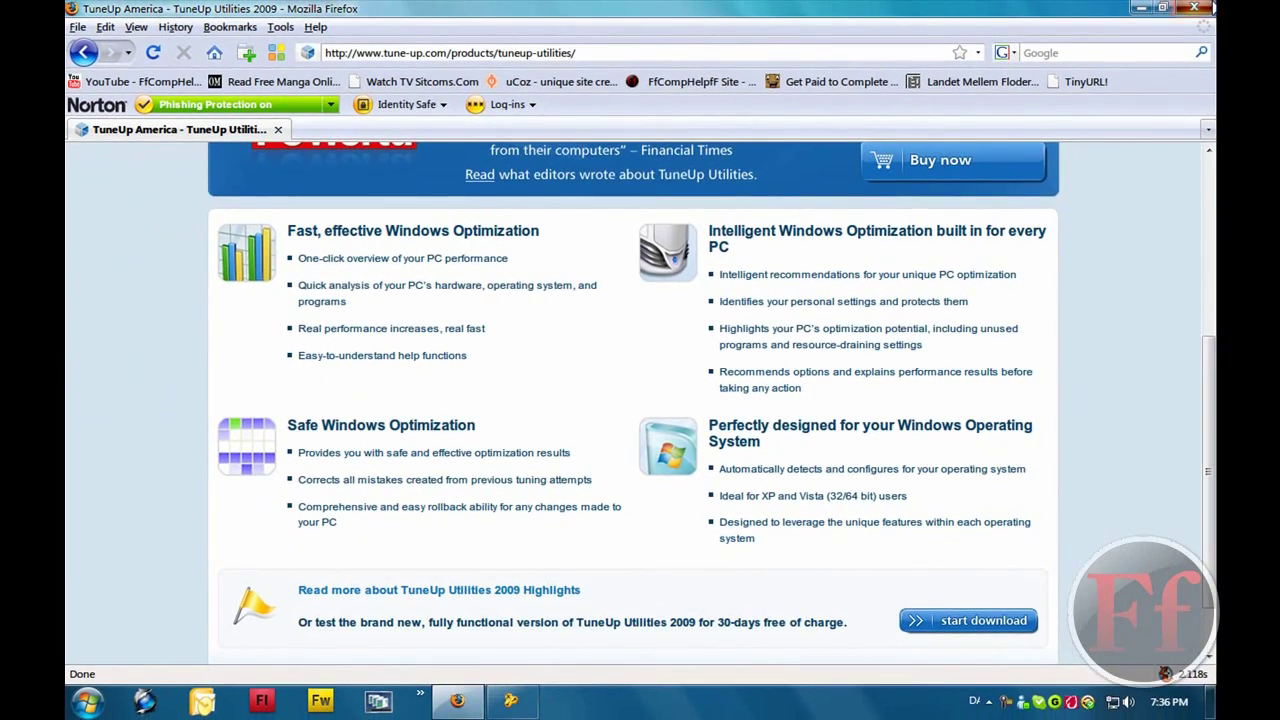
pyautogui.click(1212, 7)
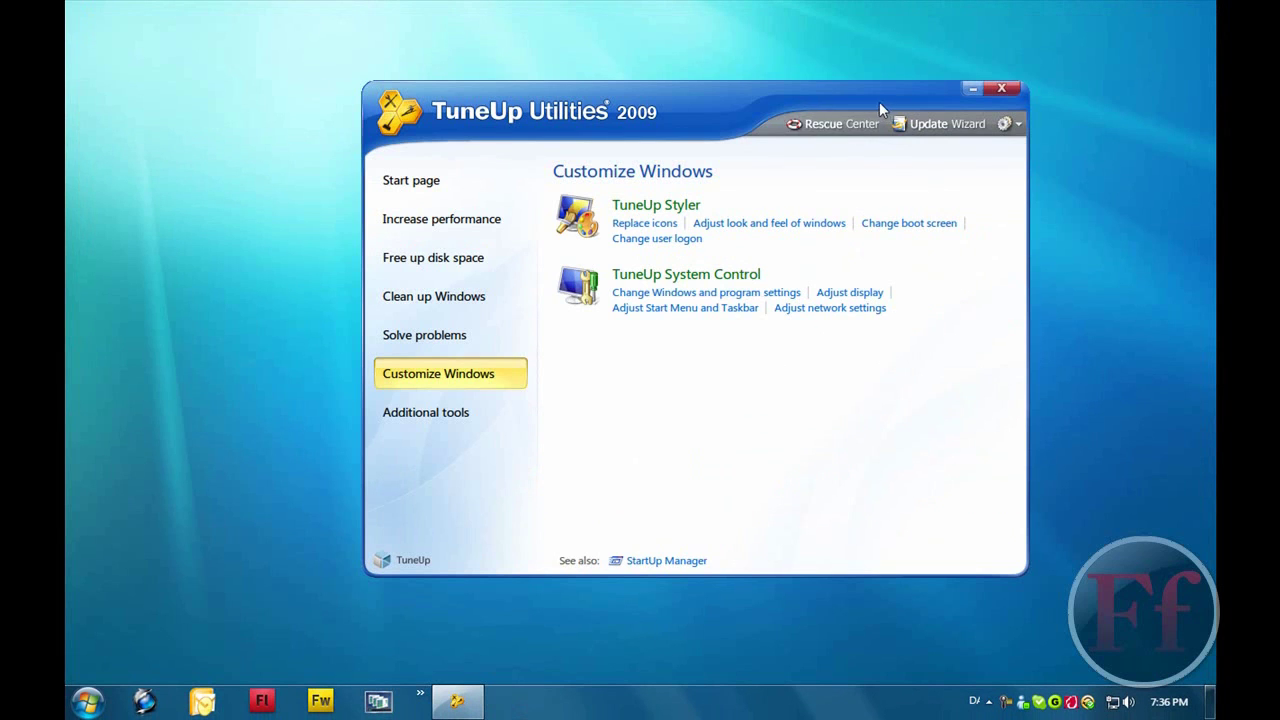
pyautogui.moveTo(879, 102)
pyautogui.mouseDown()
pyautogui.moveTo(674, 124)
pyautogui.moveTo(794, 85)
pyautogui.moveTo(856, 111)
pyautogui.mouseUp()
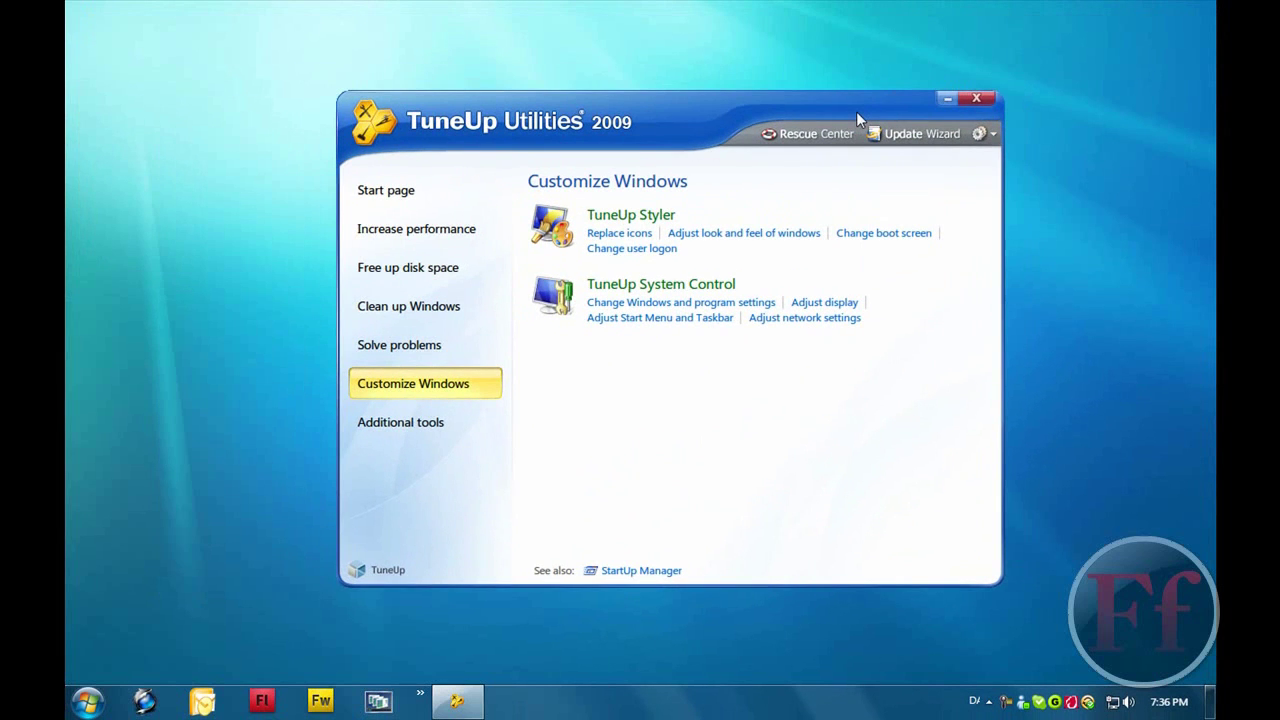